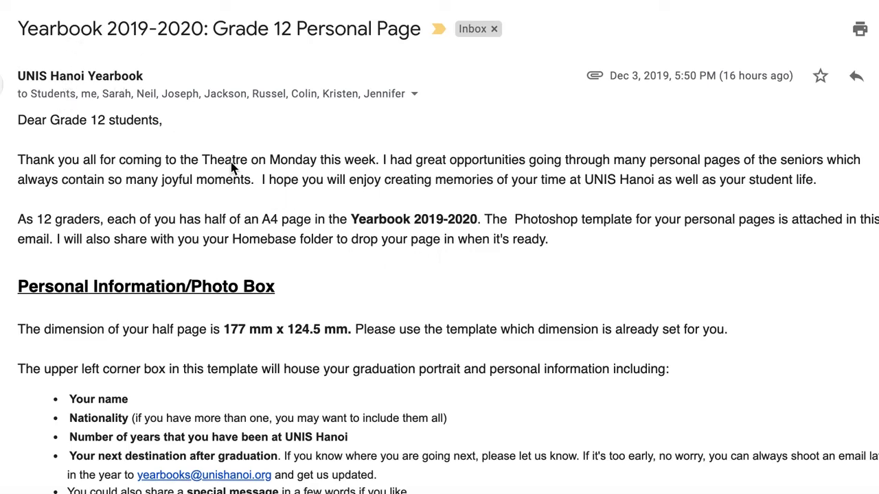
Scroll through the yearbook personal-page email and download its attached PSD template.
scroll(364, 357, down, 3)
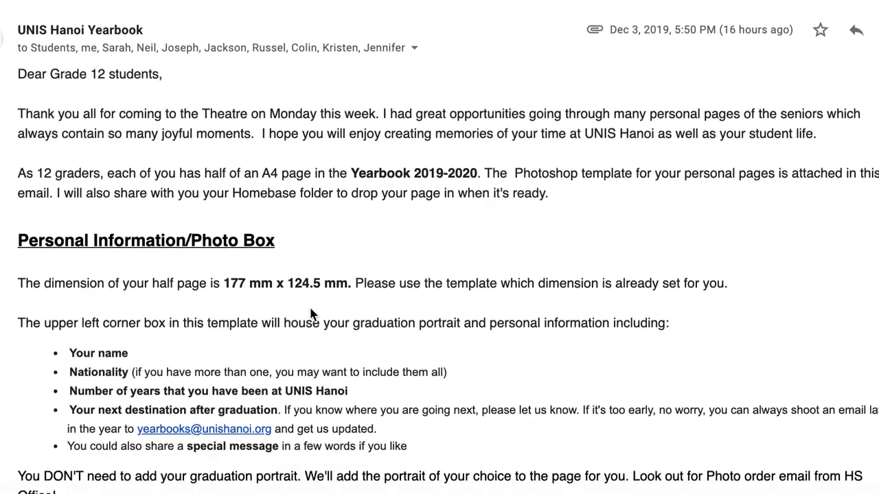
scroll(310, 314, down, 1)
scroll(310, 313, down, 1)
scroll(310, 313, down, 1)
scroll(310, 313, down, 1)
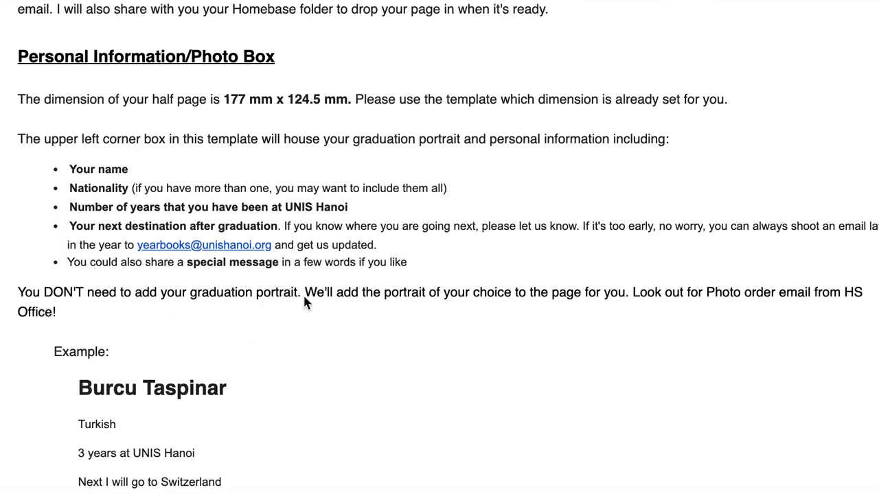
scroll(369, 342, down, 3)
scroll(369, 343, down, 2)
scroll(368, 343, down, 1)
scroll(368, 342, down, 1)
scroll(368, 342, down, 1)
scroll(368, 343, down, 1)
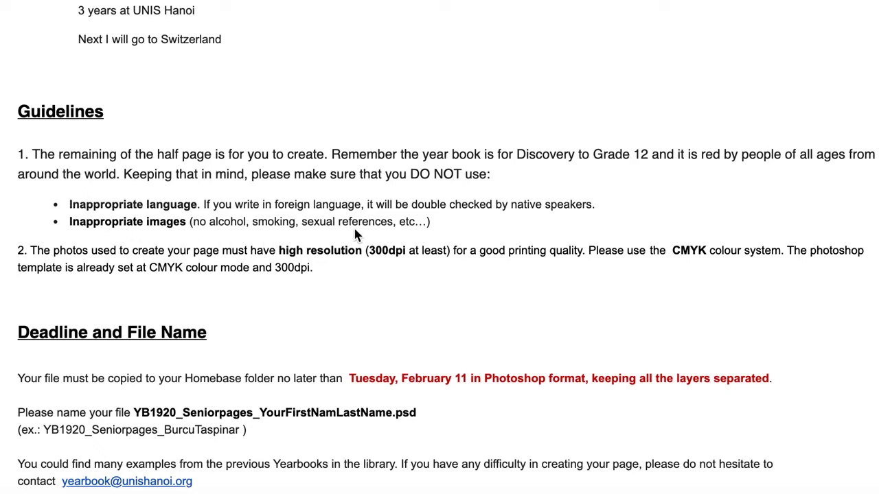
scroll(353, 226, down, 1)
scroll(355, 234, down, 2)
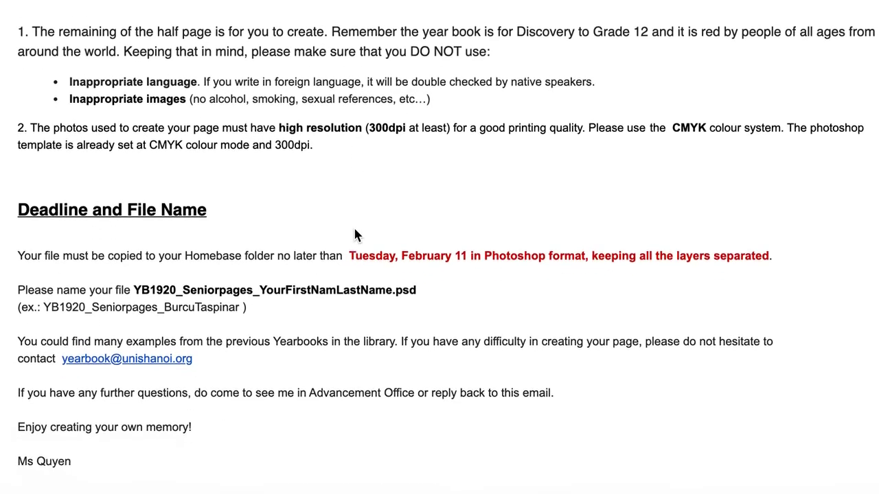
scroll(355, 235, down, 1)
scroll(355, 235, down, 1)
scroll(355, 235, down, 1)
scroll(355, 234, down, 2)
scroll(355, 235, down, 2)
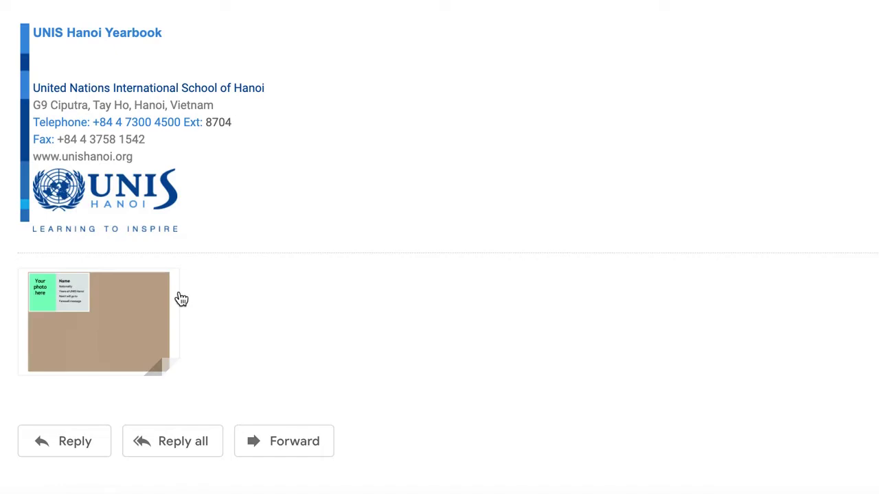
click(60, 354)
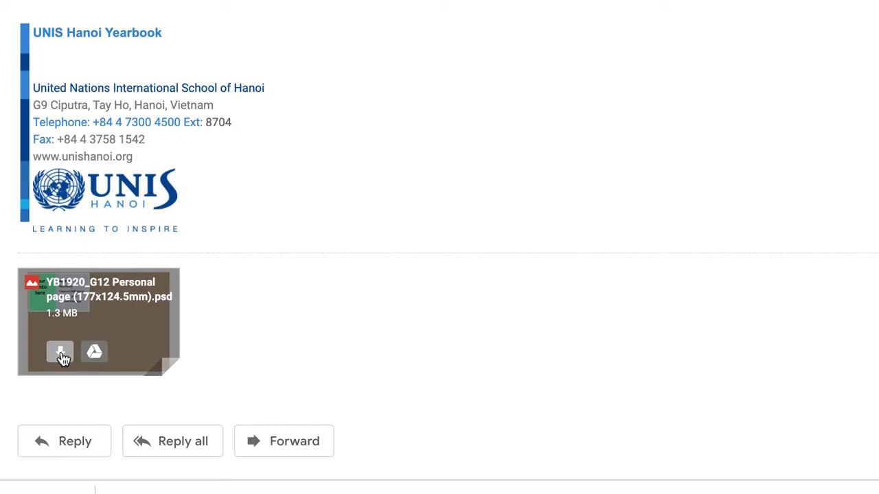
click(60, 354)
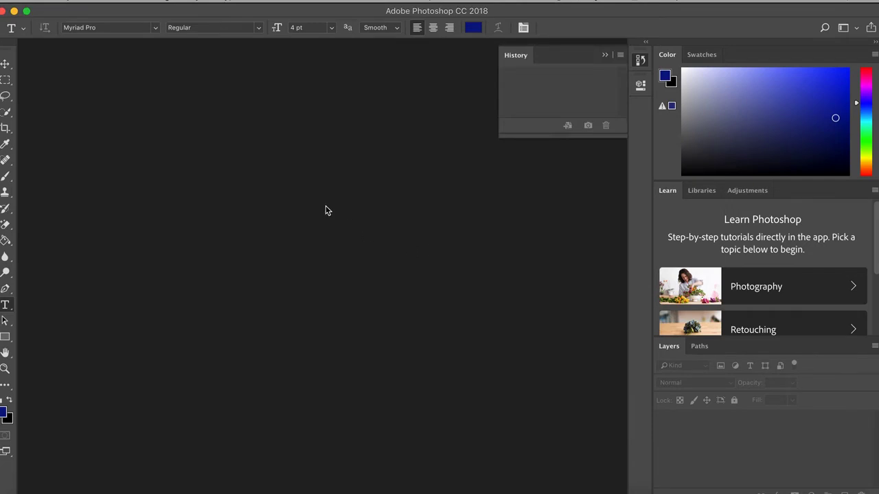
Open the YB1920_G12 PSD from Downloads, choosing Don't Resolve for the missing font.
click(106, 1)
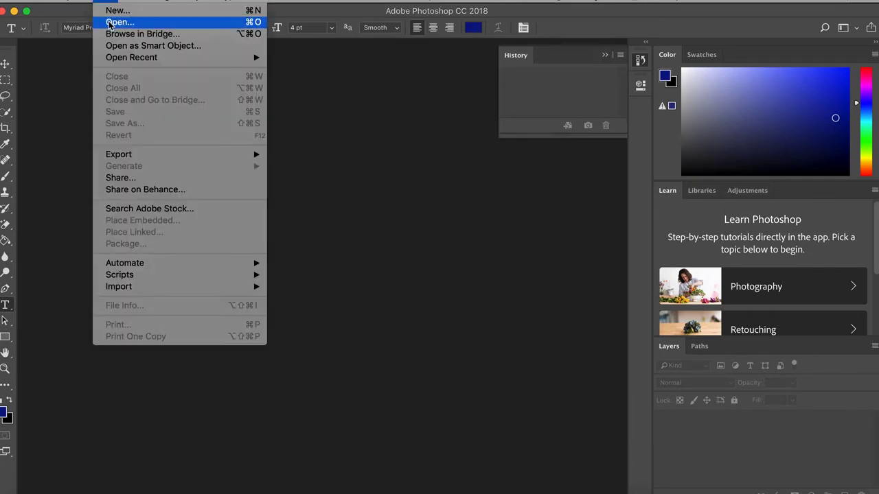
click(108, 23)
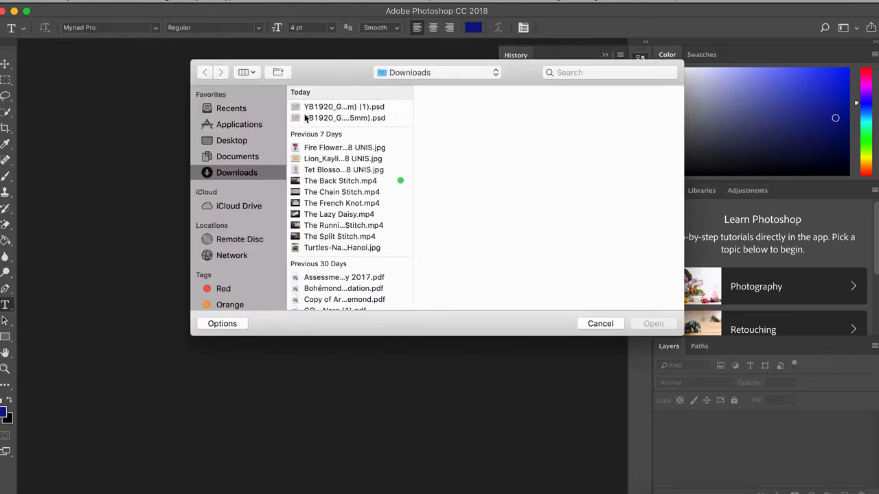
click(336, 118)
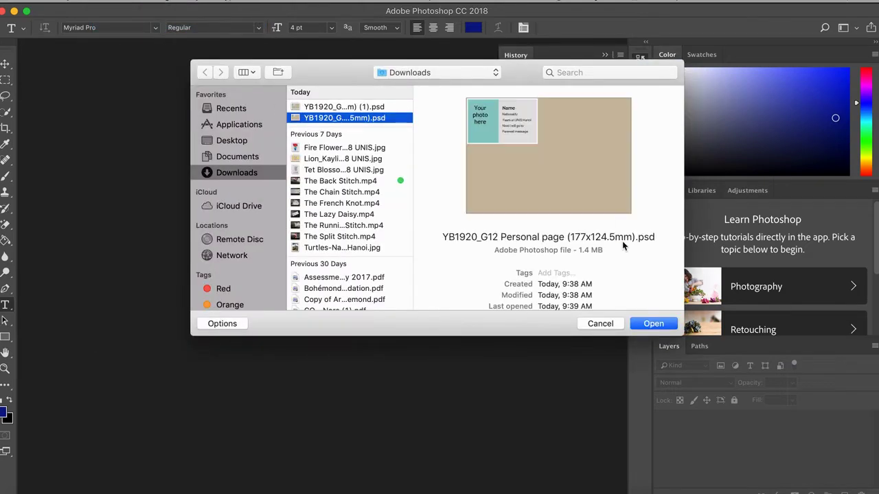
click(655, 324)
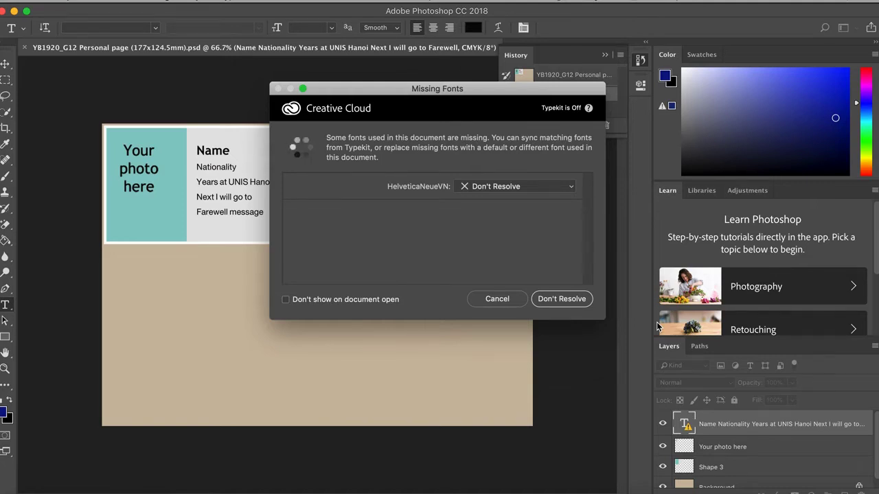
click(560, 300)
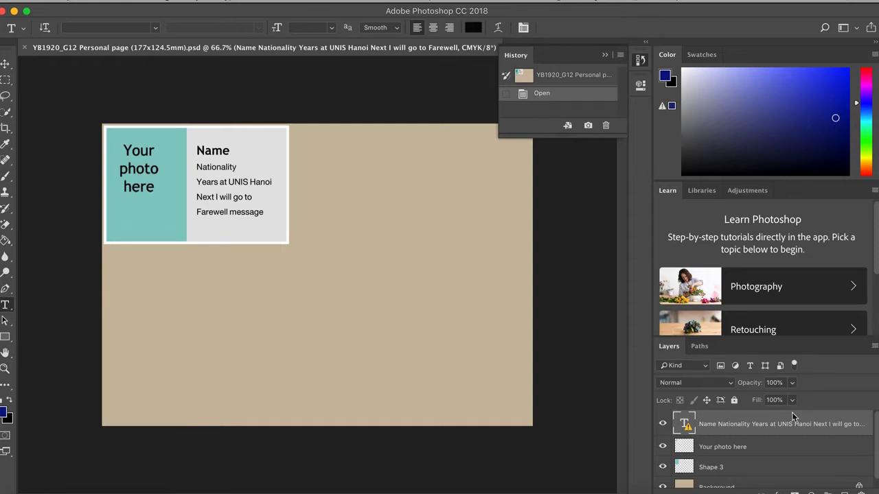
scroll(748, 266, down, 1)
scroll(749, 267, down, 2)
scroll(748, 266, down, 2)
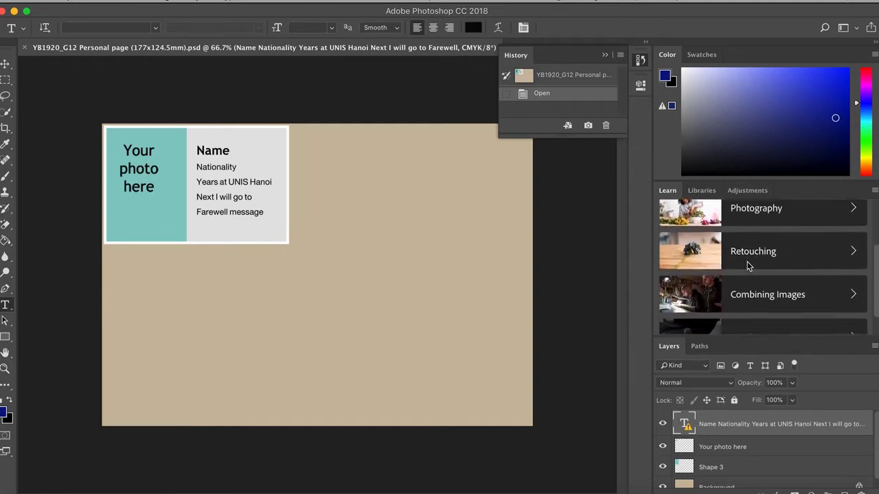
scroll(748, 266, down, 1)
scroll(748, 266, up, 3)
scroll(748, 266, up, 2)
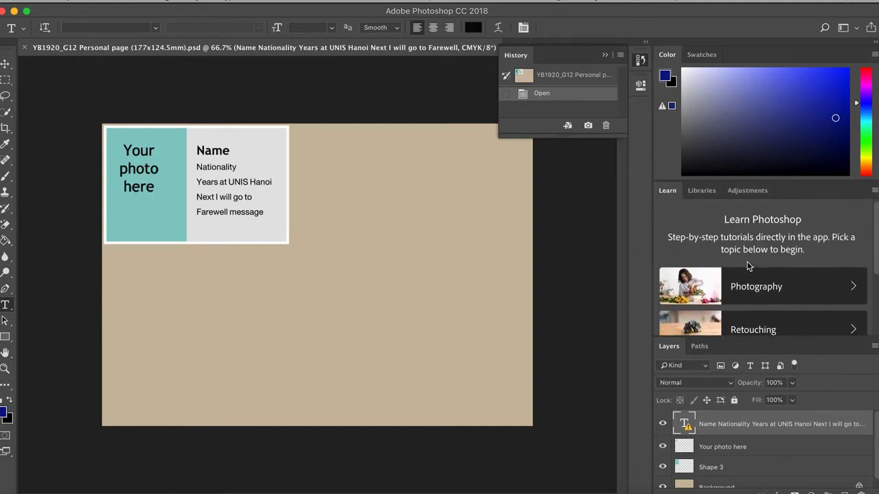
scroll(768, 444, down, 1)
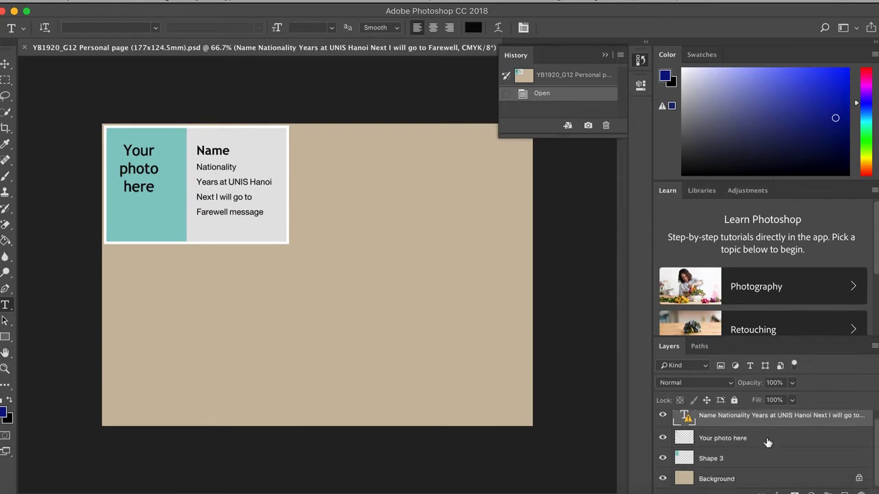
scroll(768, 444, up, 1)
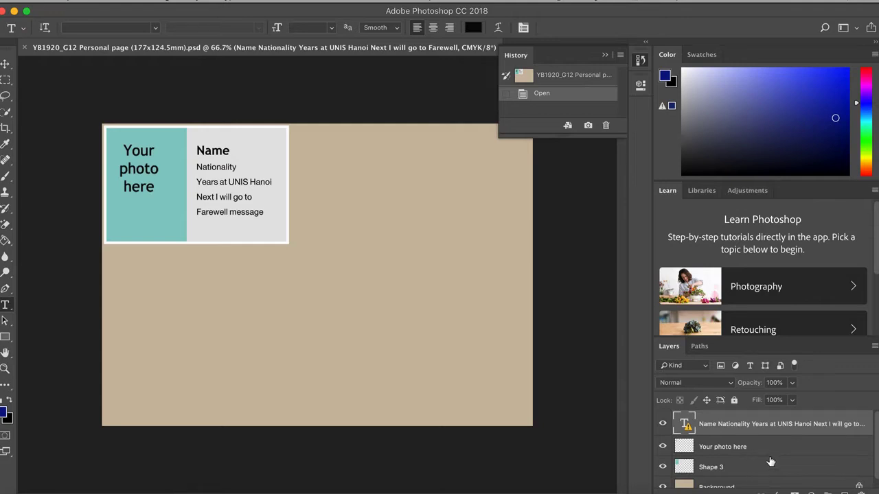
scroll(770, 461, down, 1)
click(762, 481)
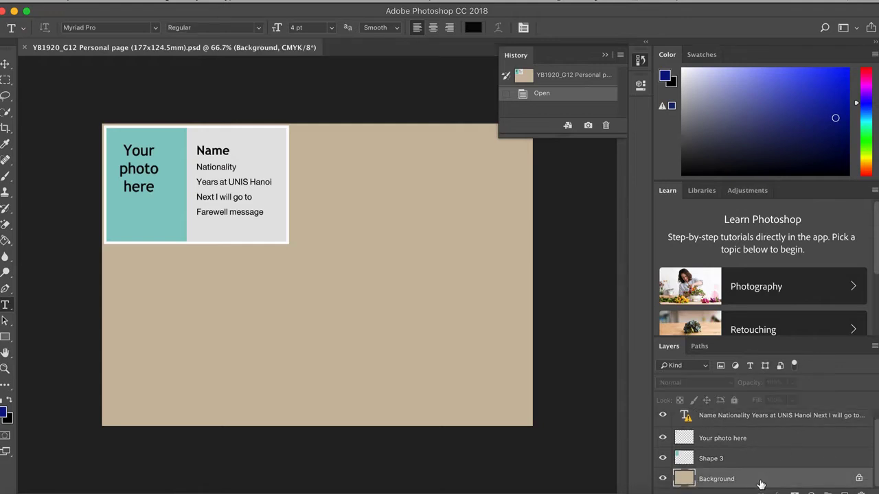
click(731, 417)
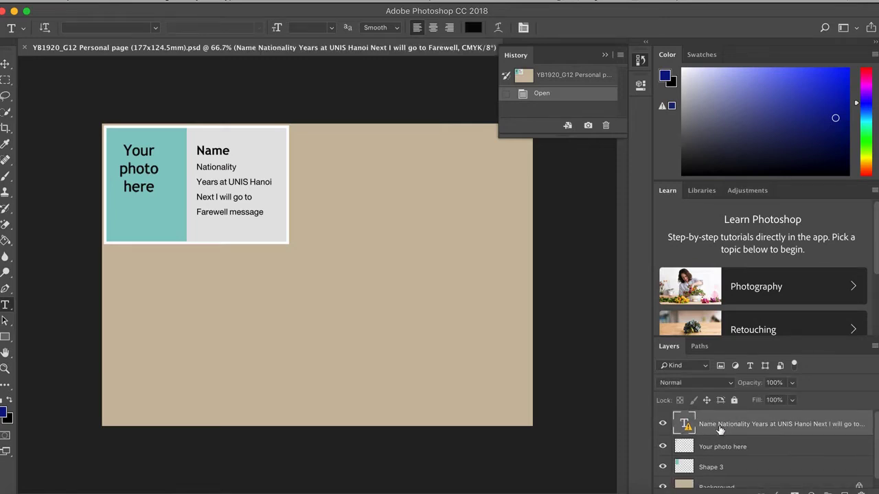
click(663, 426)
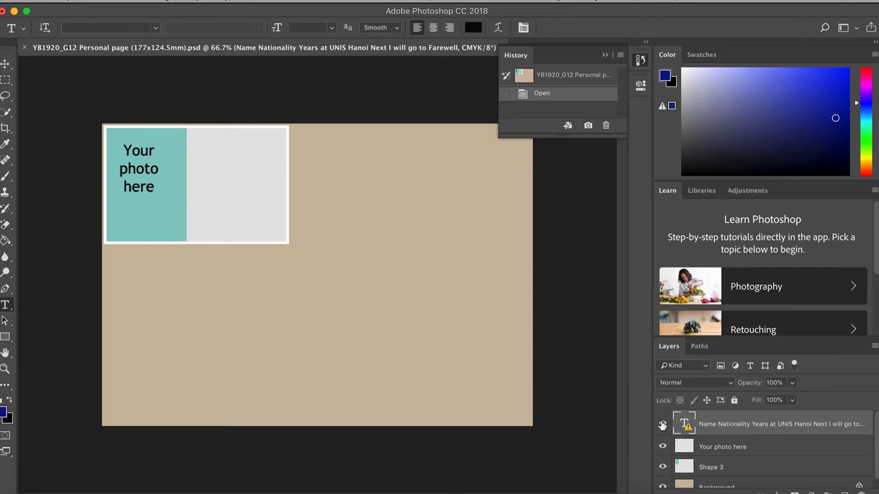
click(662, 426)
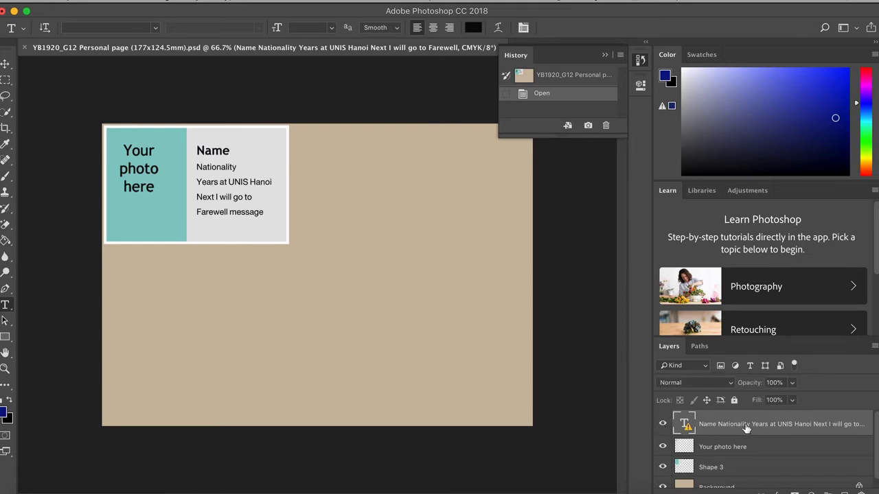
click(222, 153)
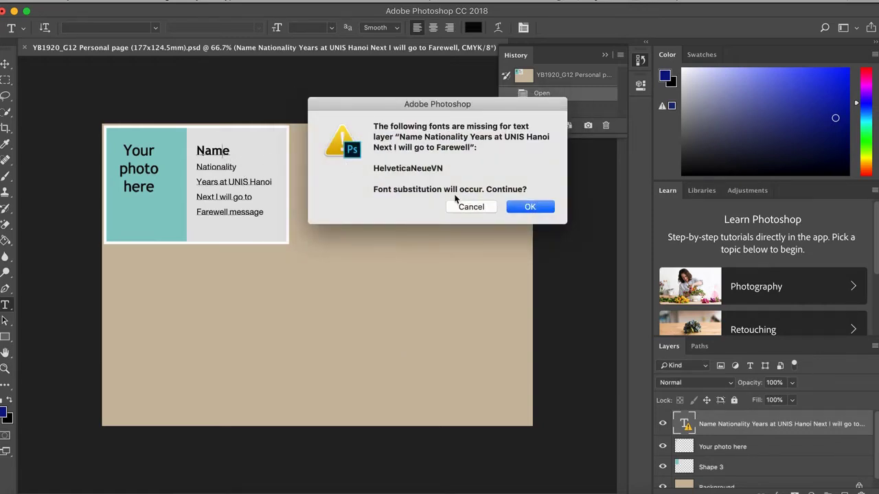
click(532, 210)
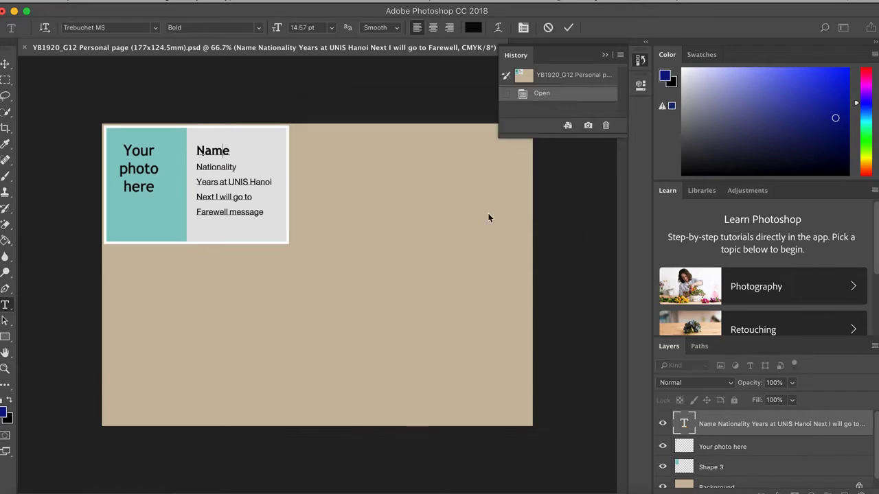
click(231, 151)
key(BackSpace)
key(BackSpace)
key(BackSpace)
key(BackSpace)
text(Nora Graham)
click(236, 168)
key(BackSpace)
key(BackSpace)
key(BackSpace)
key(BackSpace)
key(BackSpace)
key(BackSpace)
key(BackSpace)
text(USA)
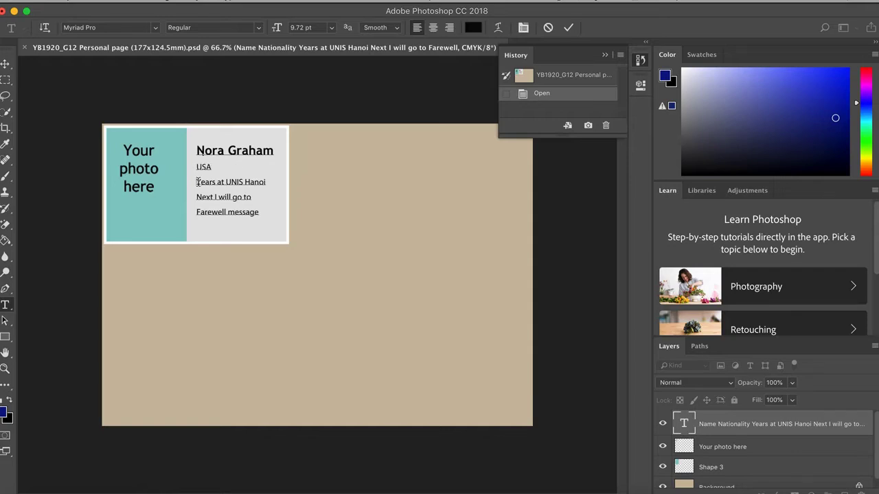
Enter 6 years at UNIS Hanoi, put Minnesota on its own line, and delete the Farewell message.
click(197, 182)
text(6)
text(N)
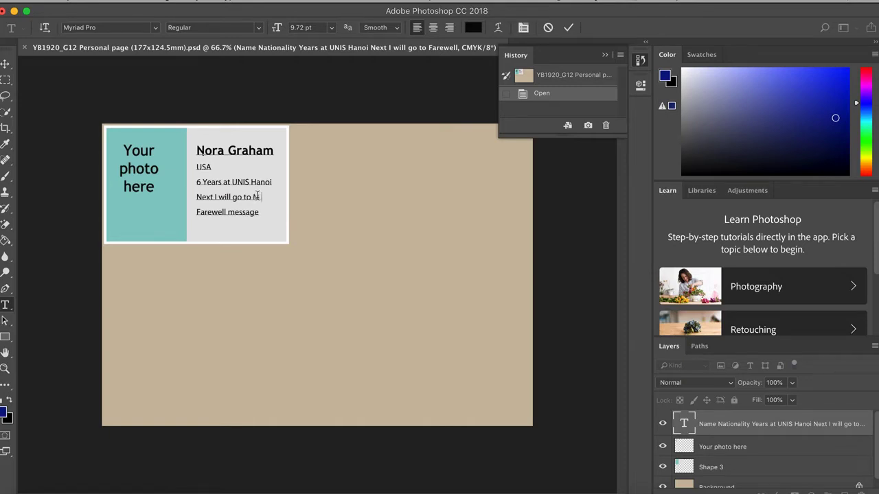
text(innesota)
click(254, 197)
key(Return)
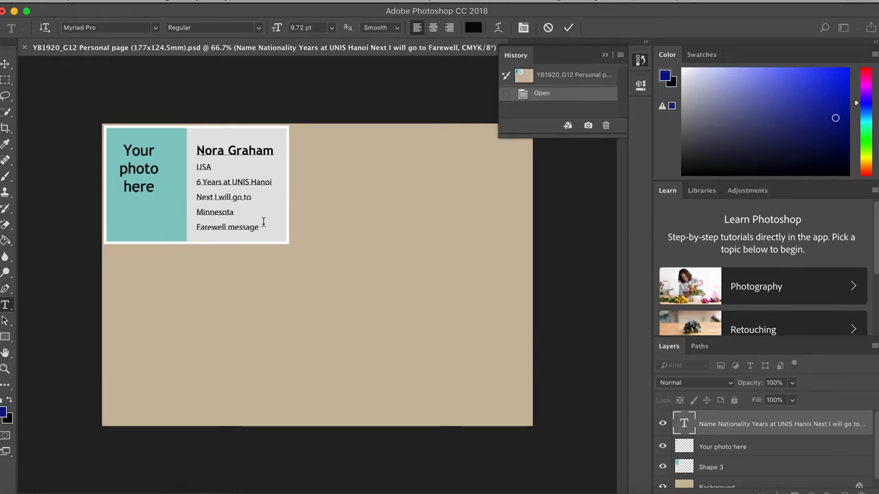
drag(261, 227, 197, 228)
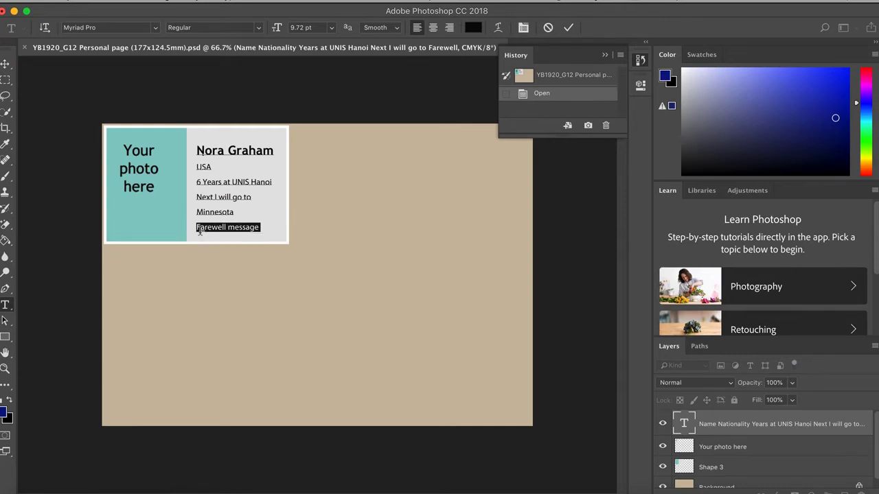
text(I w)
key(BackSpace)
key(BackSpace)
key(BackSpace)
key(BackSpace)
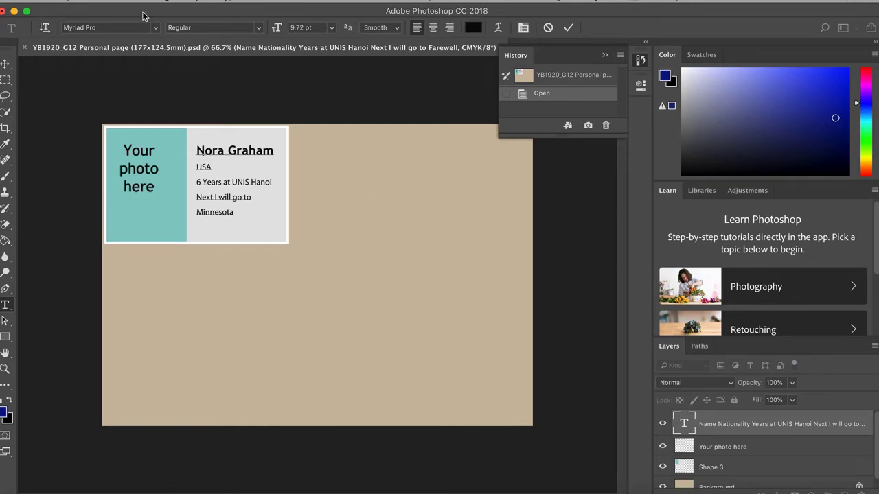
click(107, 4)
Commit the text, add empty layers Layer 1 and Layer 2, and select Layer 1.
click(365, 206)
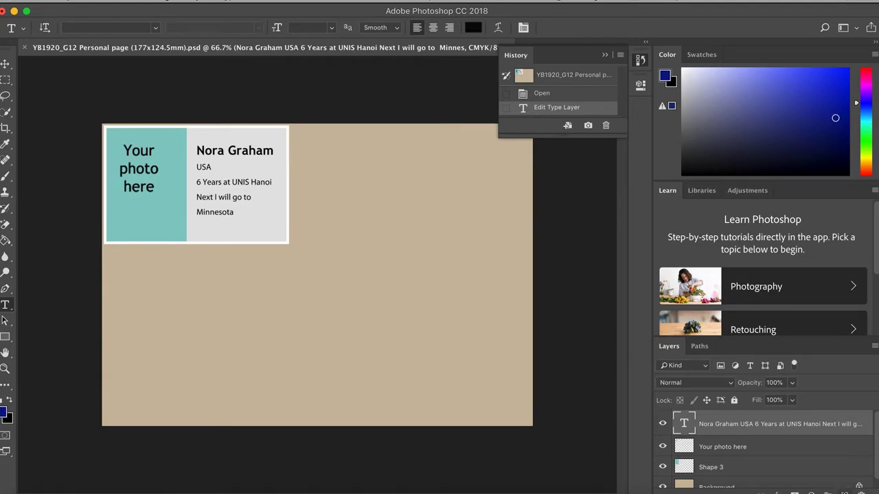
click(845, 493)
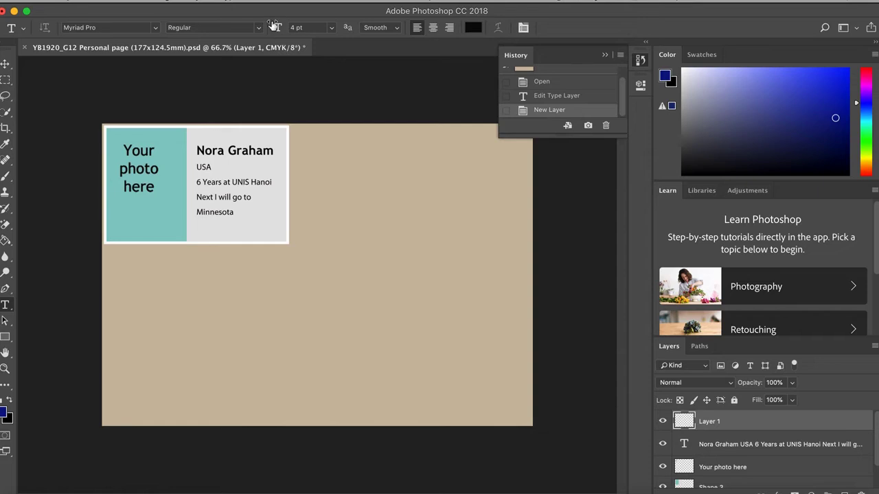
click(195, 1)
mouse_move(203, 11)
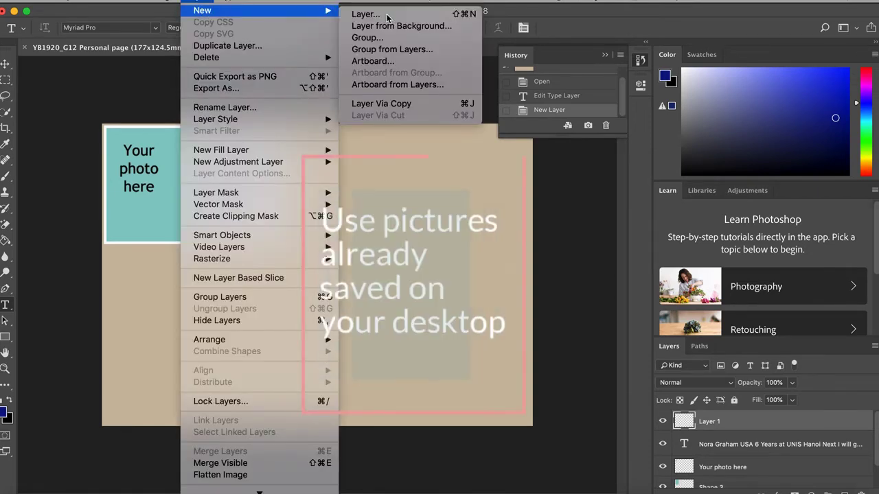
click(381, 14)
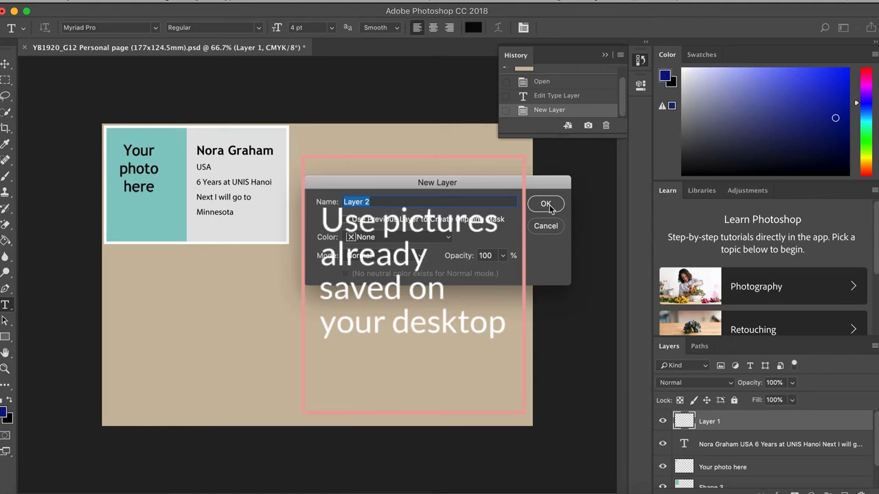
click(547, 206)
click(716, 443)
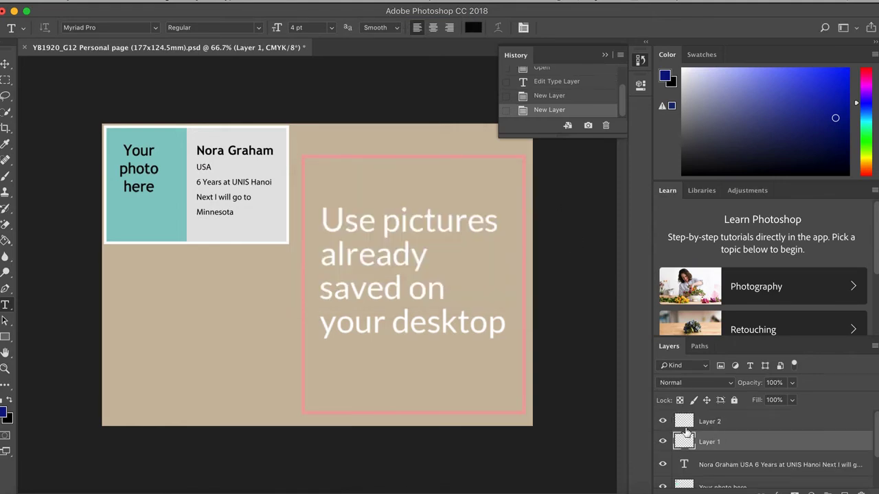
Open IMG_3856.JPG from the Desktop.
click(104, 3)
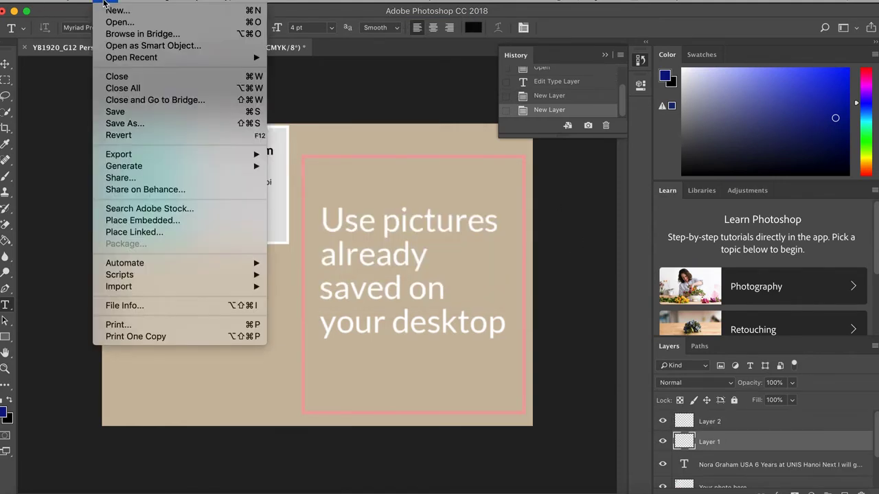
click(108, 23)
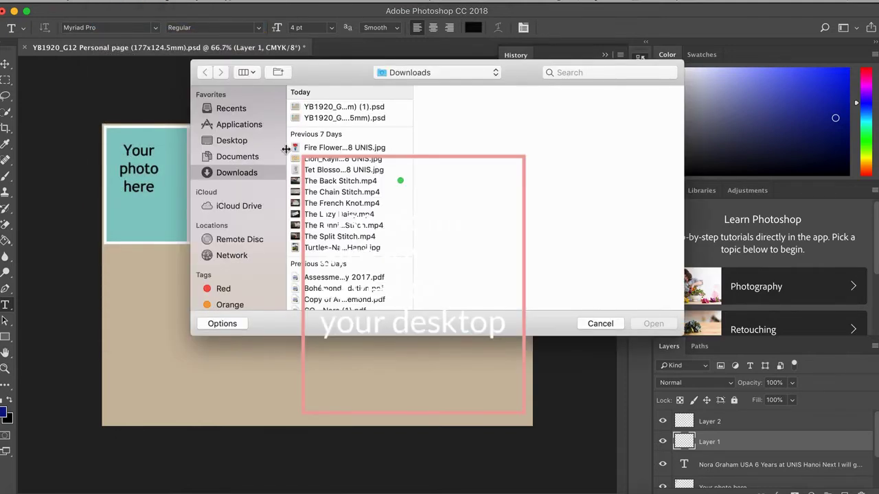
click(222, 141)
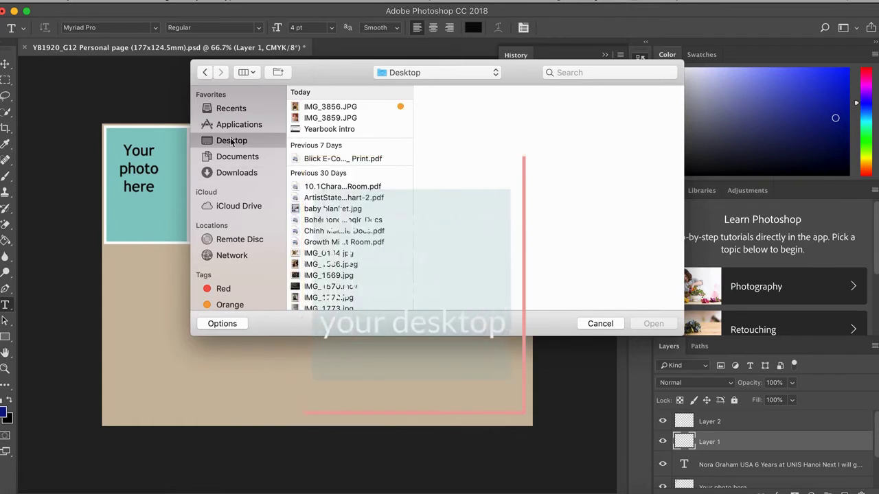
click(325, 108)
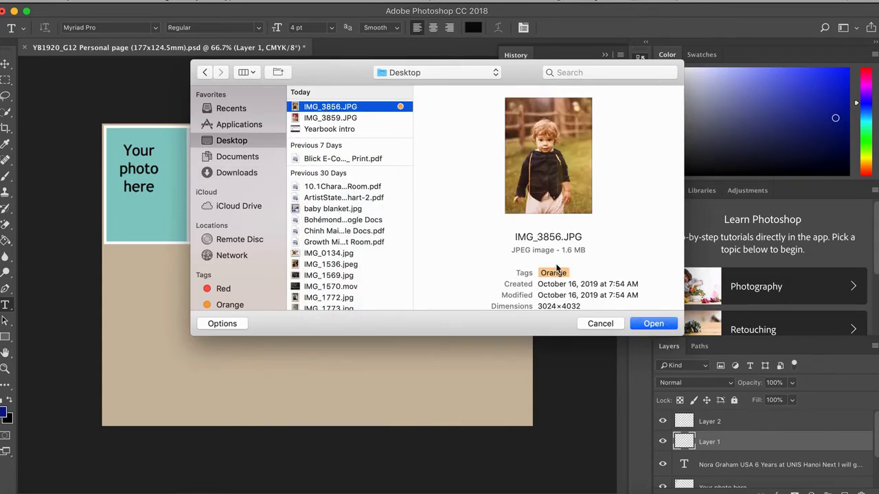
click(654, 324)
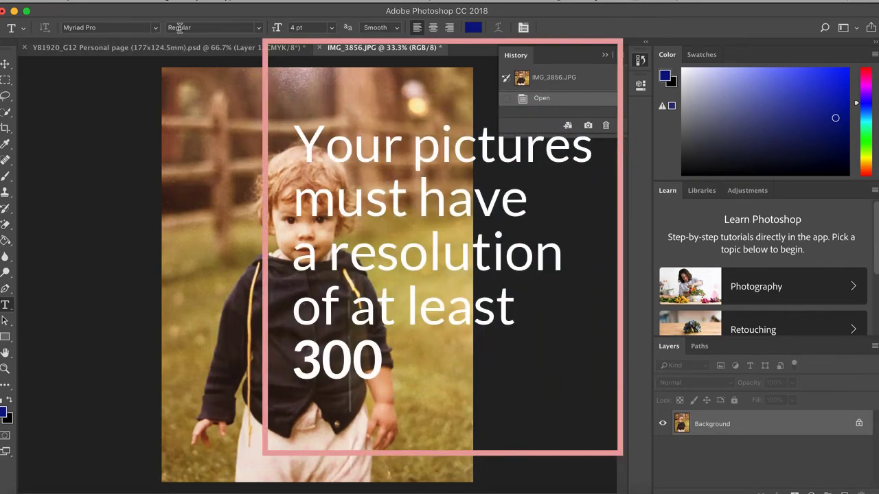
Set the baby photo's resolution to 300 pixels/inch in Image Size.
click(164, 2)
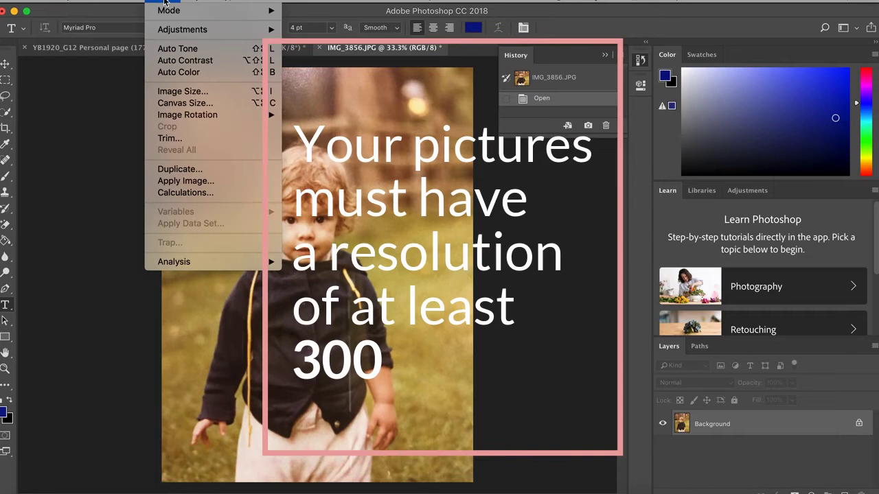
click(167, 93)
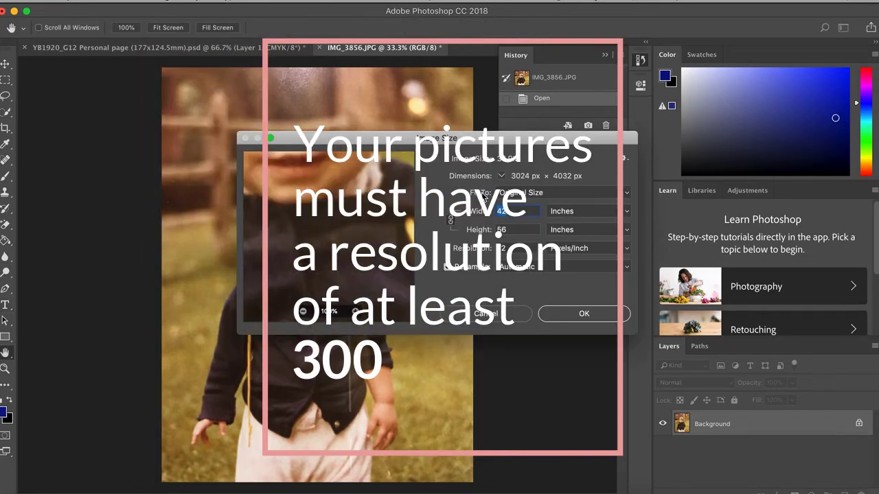
click(508, 248)
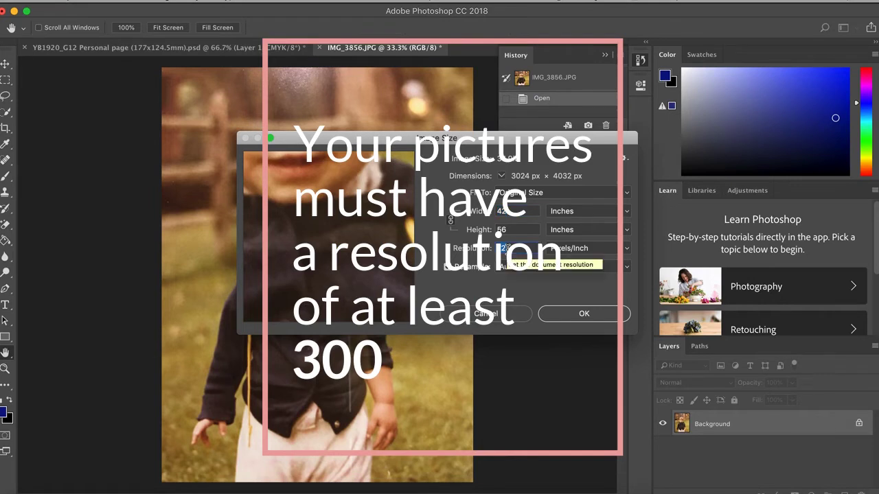
text(300)
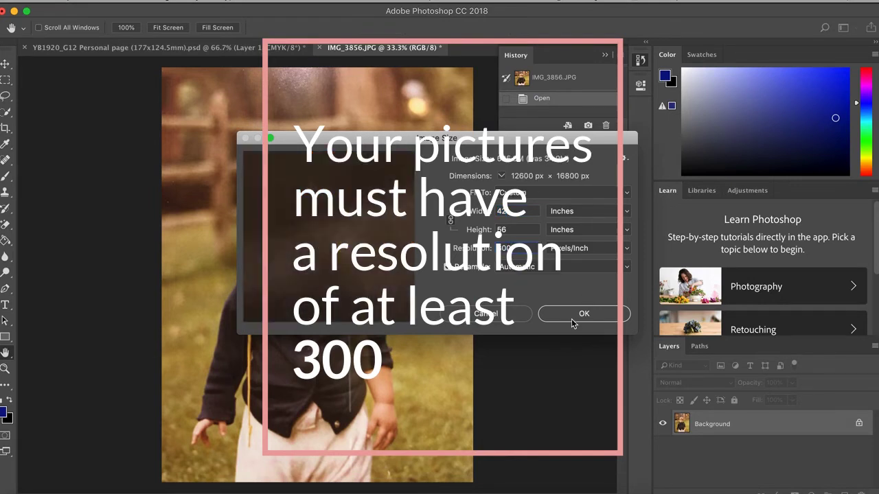
click(570, 317)
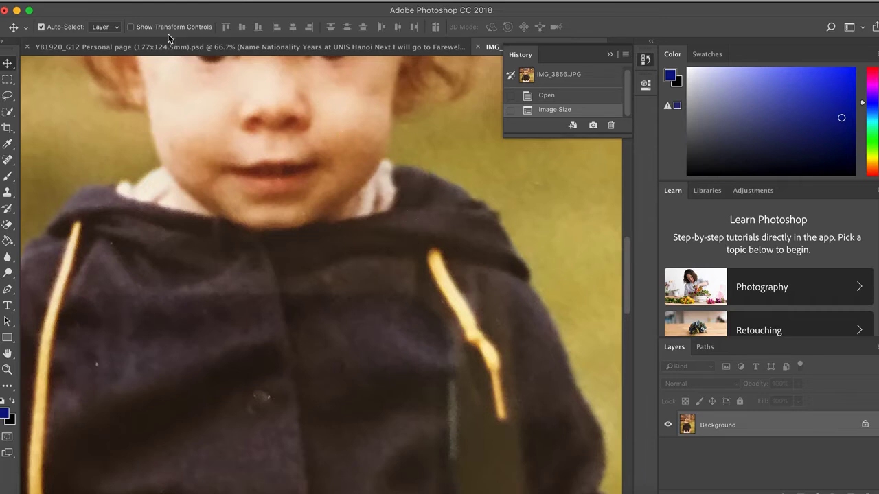
Change the photo's Image Size width to 15.68 cm with proportions linked.
click(167, 3)
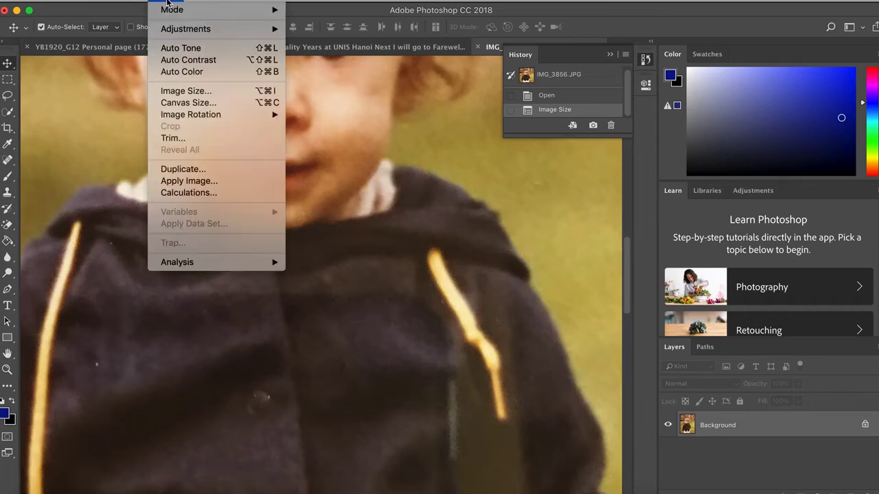
click(195, 90)
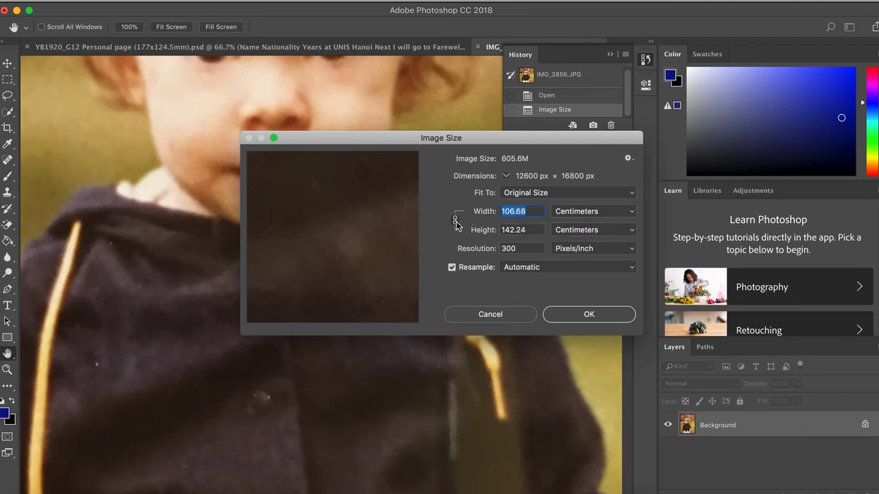
click(514, 213)
key(BackSpace)
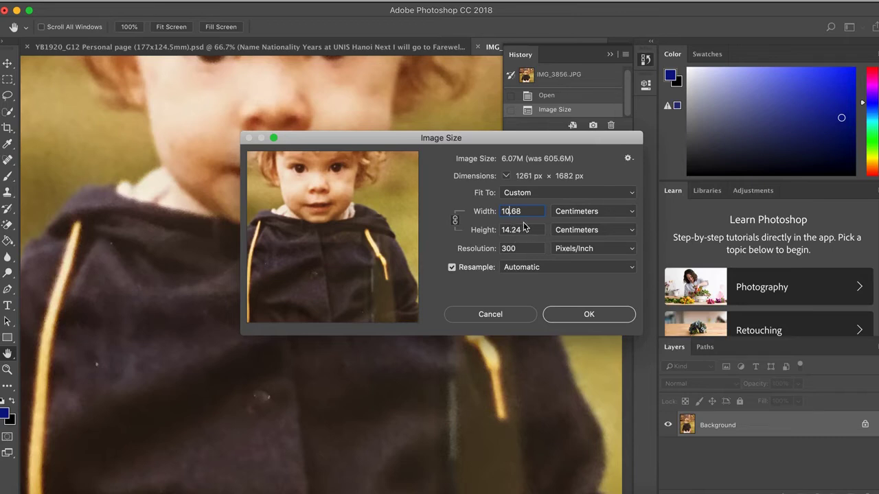
key(BackSpace)
text(5)
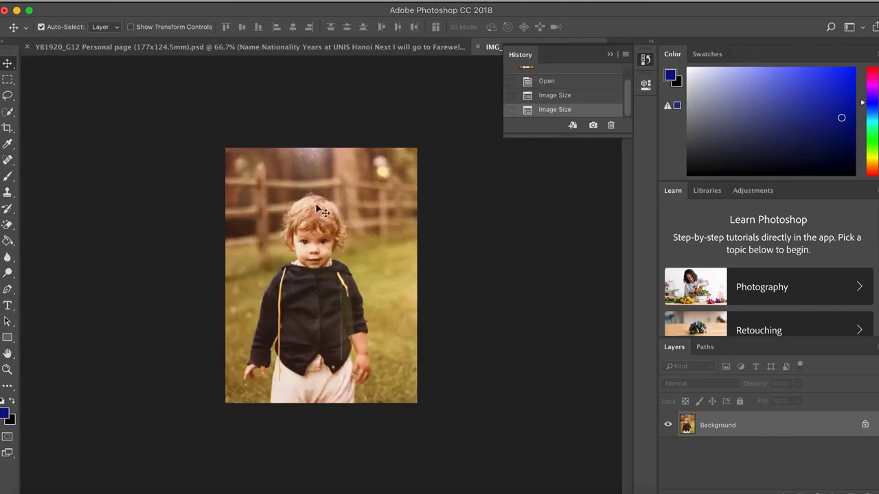
click(142, 49)
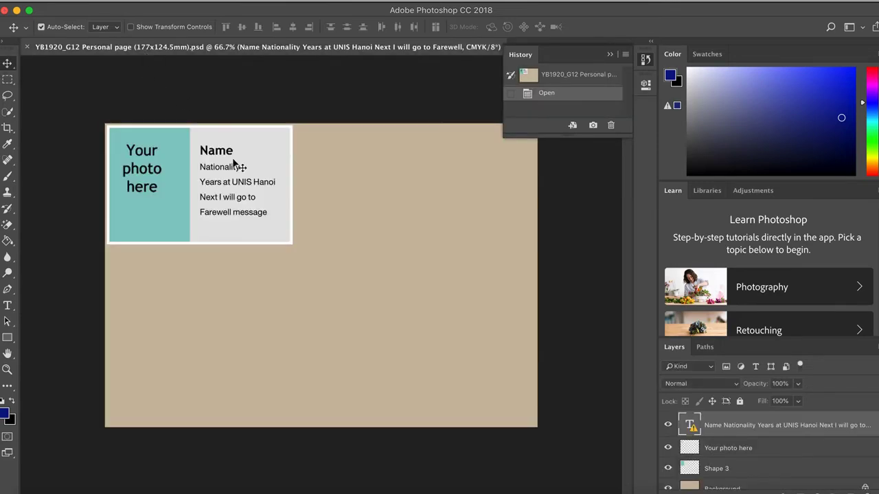
click(166, 2)
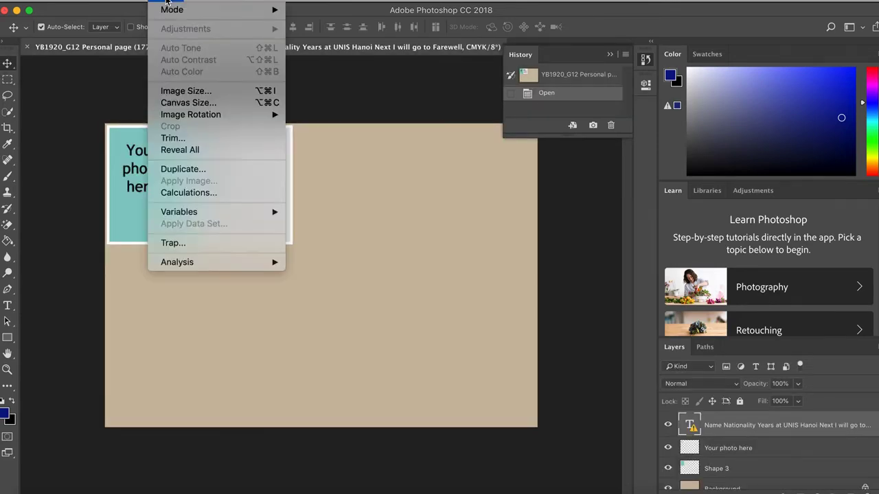
click(185, 92)
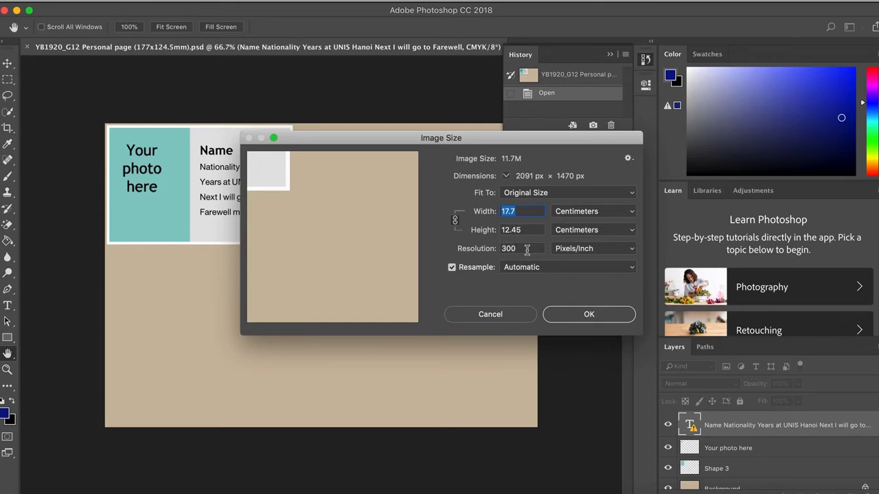
click(570, 317)
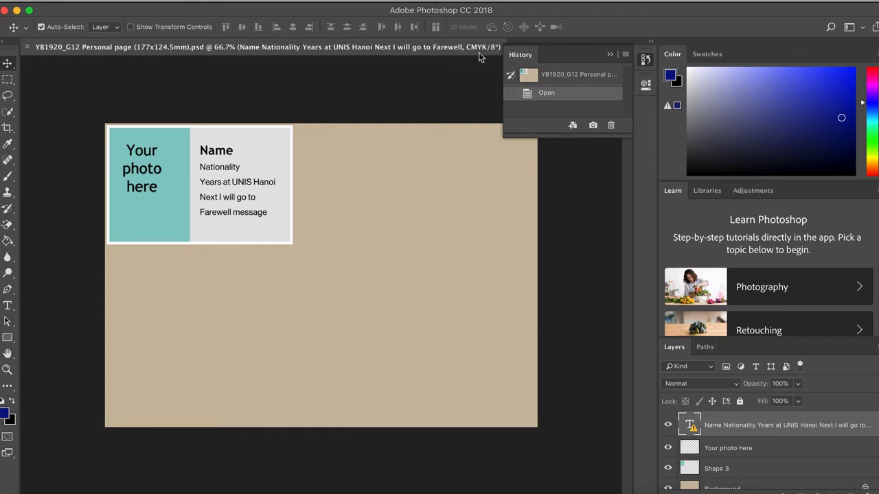
click(609, 55)
click(566, 48)
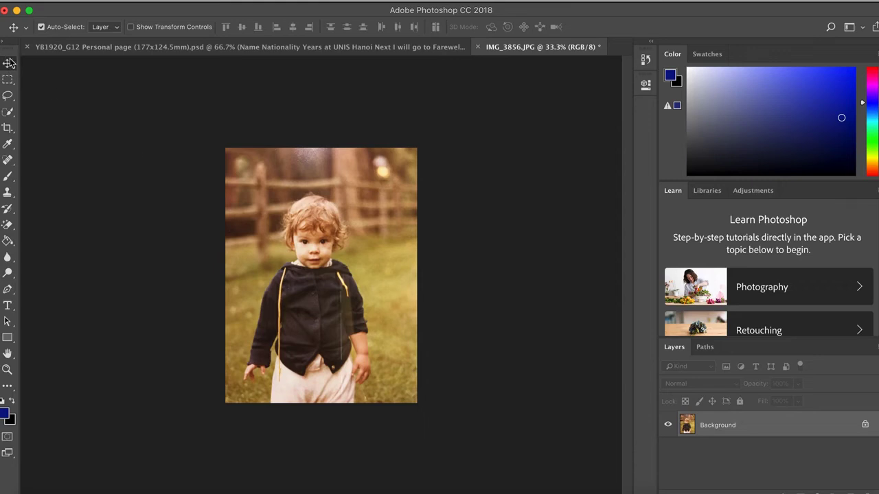
Drag the baby photo onto the YB1920 page with the Move tool and reposition it.
click(7, 307)
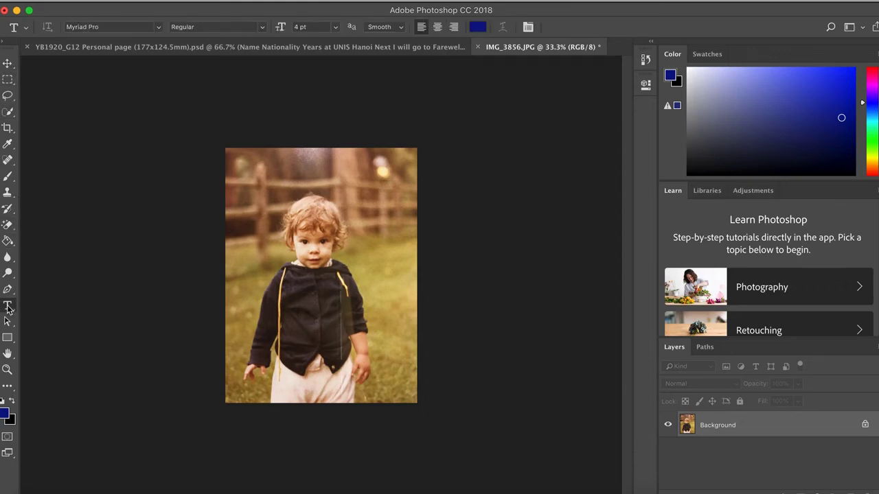
click(8, 65)
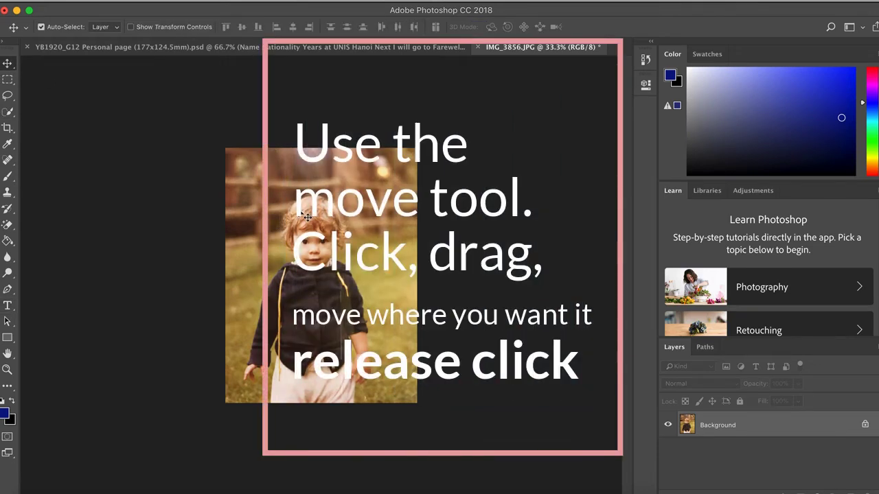
drag(299, 210, 155, 52)
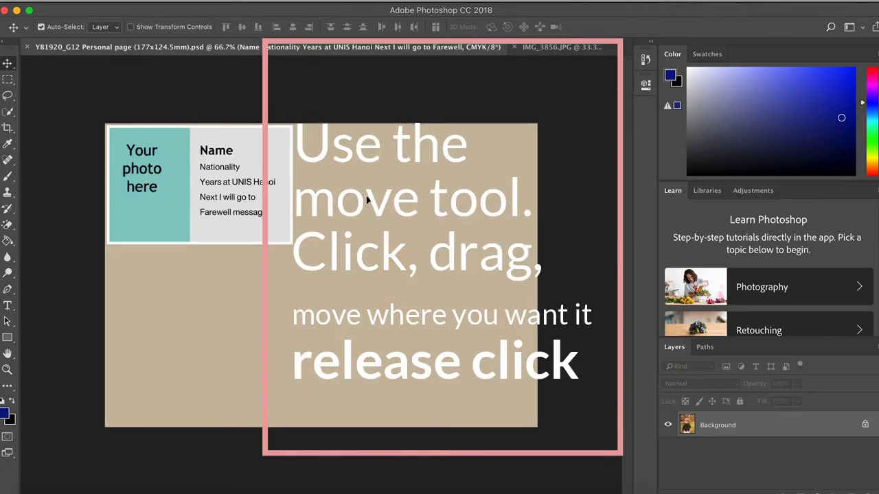
drag(368, 199, 368, 201)
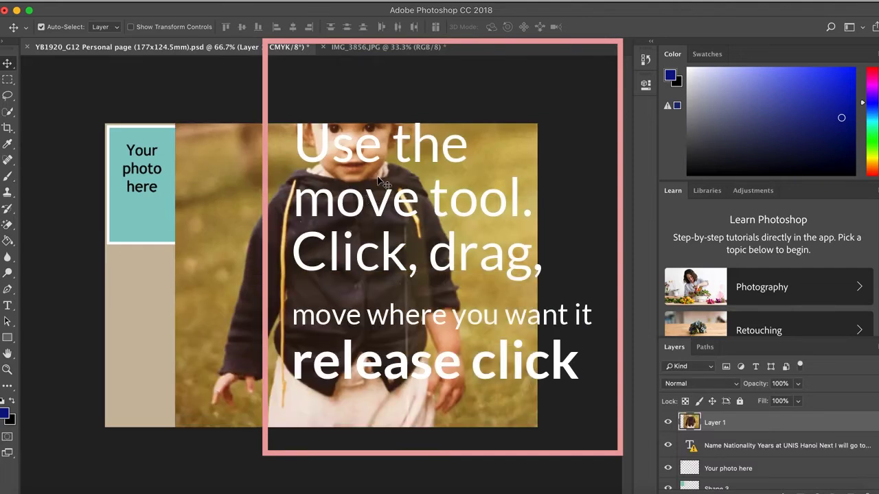
mouse_move(368, 199)
mouse_down()
mouse_move(361, 289)
mouse_move(327, 388)
mouse_move(375, 342)
mouse_up()
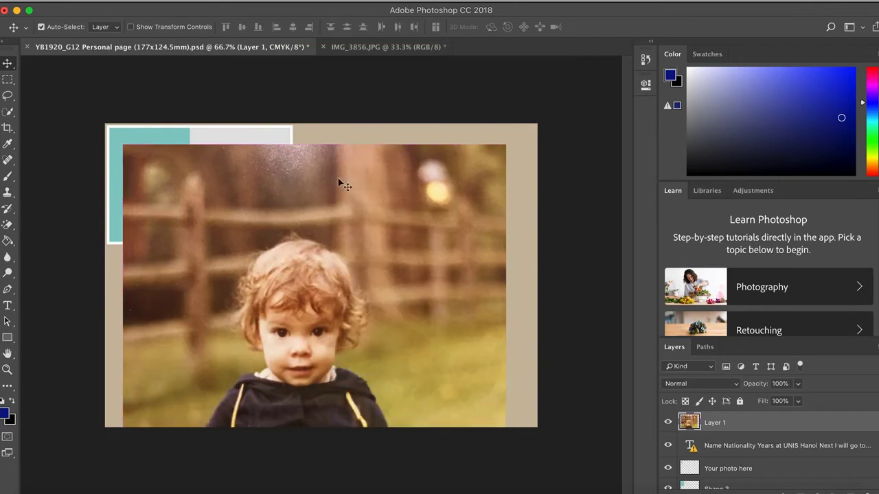
click(373, 48)
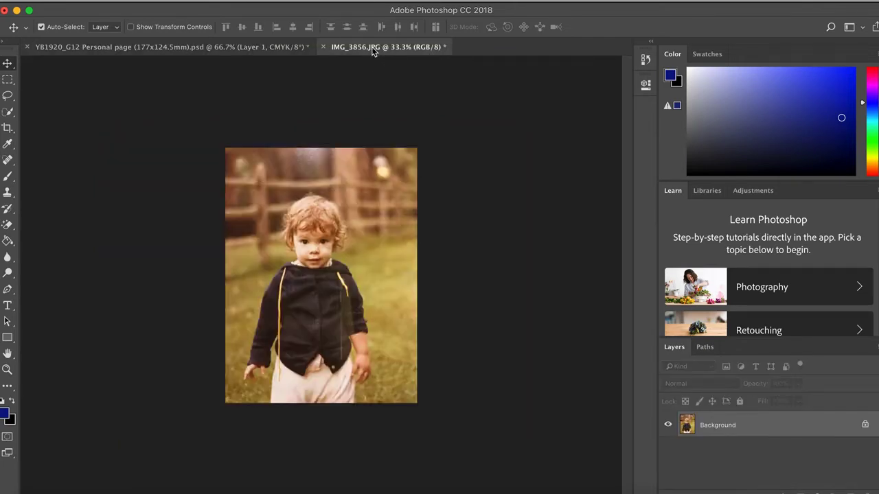
click(231, 48)
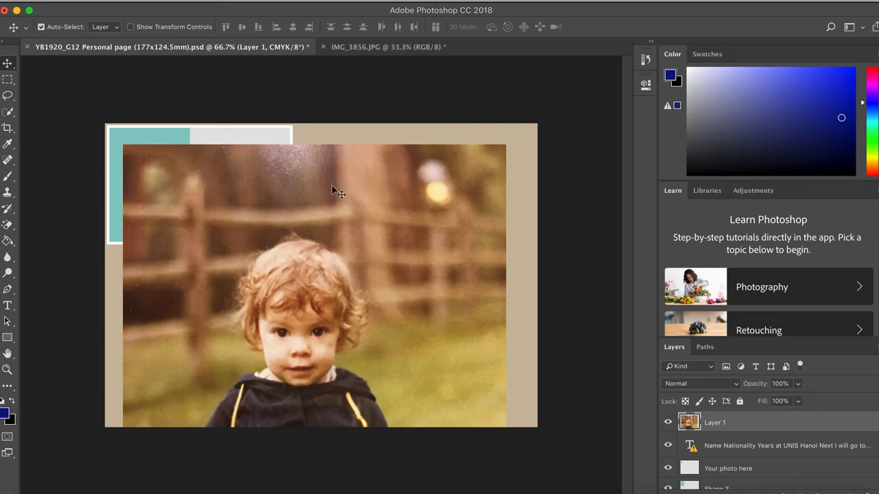
click(131, 2)
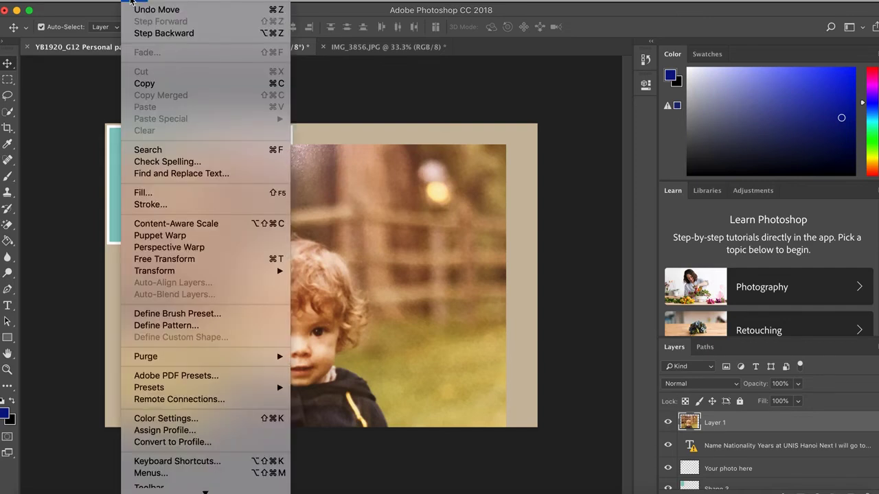
Free Transform the baby photo into a small portrait beside the info box at the page top.
click(190, 261)
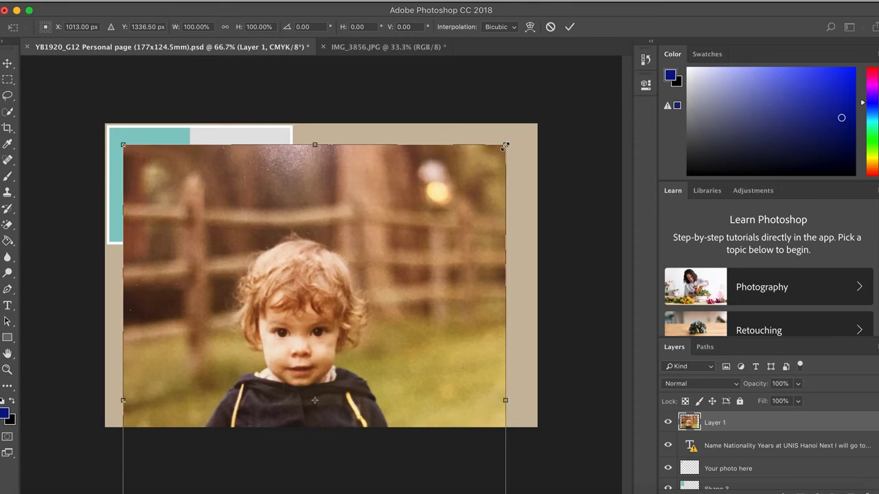
drag(506, 146, 259, 475)
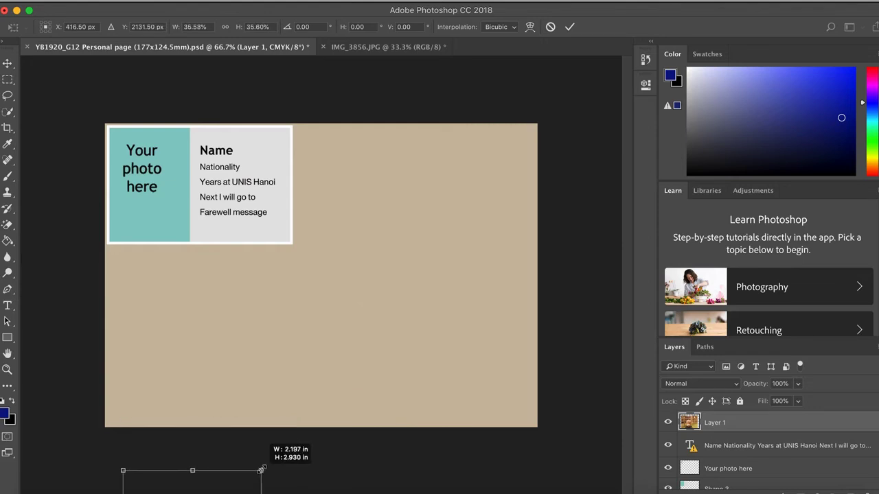
mouse_move(259, 474)
mouse_down()
mouse_move(400, 203)
mouse_move(421, 144)
mouse_up()
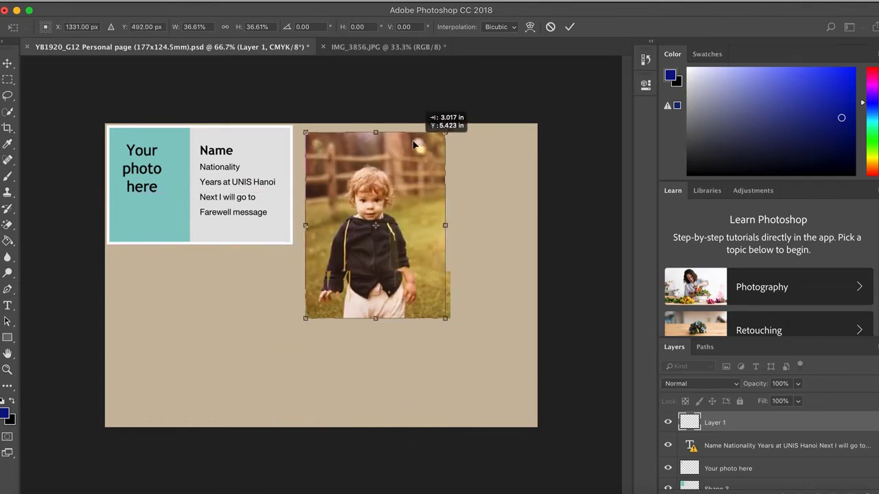
drag(418, 143, 415, 144)
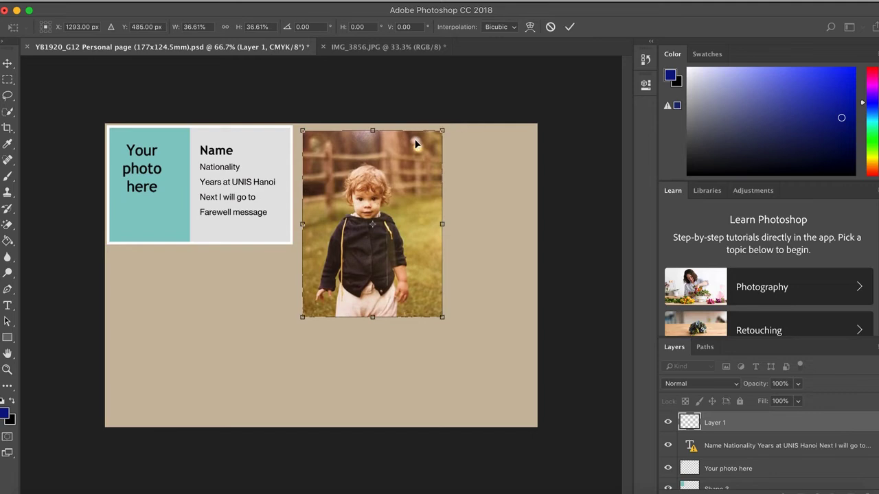
key(Up)
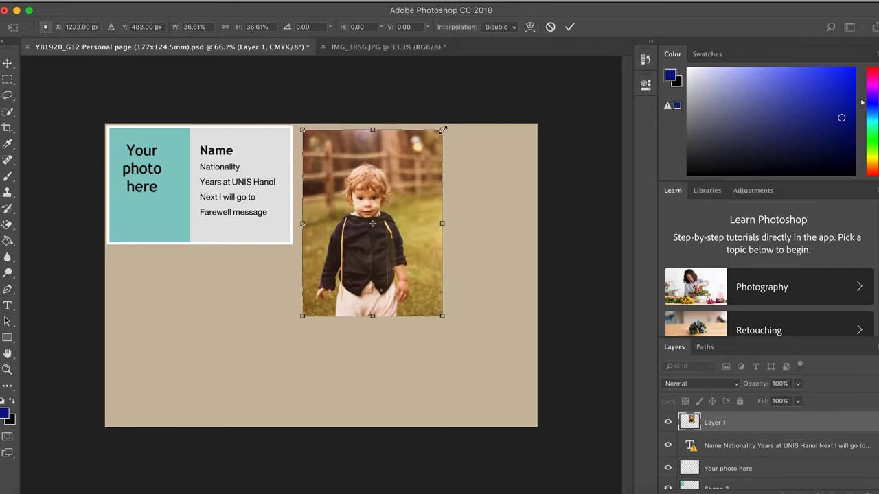
drag(442, 130, 427, 149)
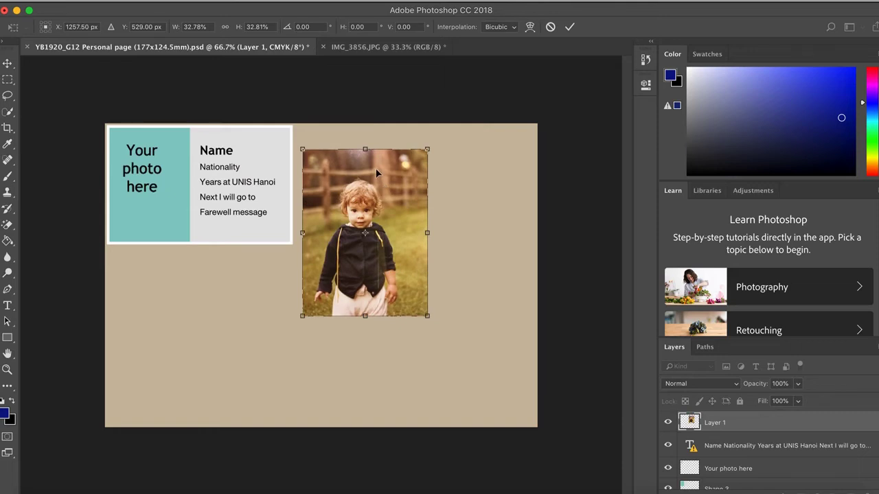
mouse_move(376, 172)
mouse_down()
mouse_move(379, 150)
mouse_move(404, 137)
mouse_up()
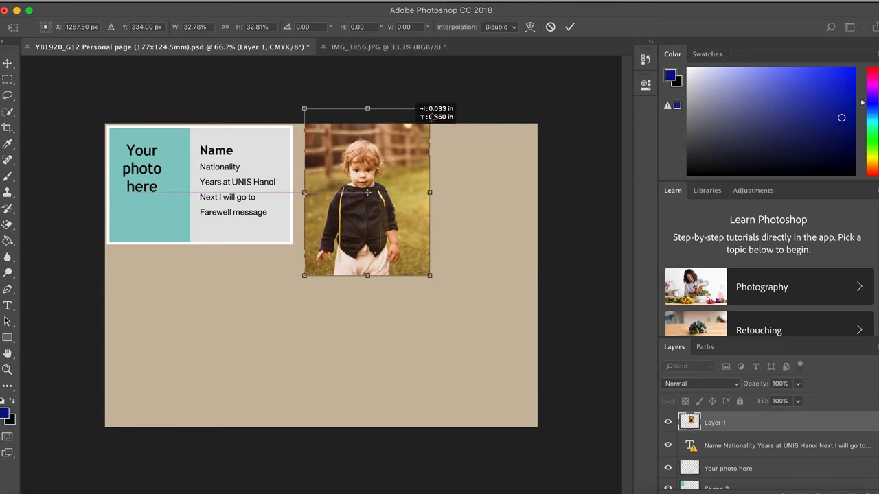
drag(432, 117, 431, 117)
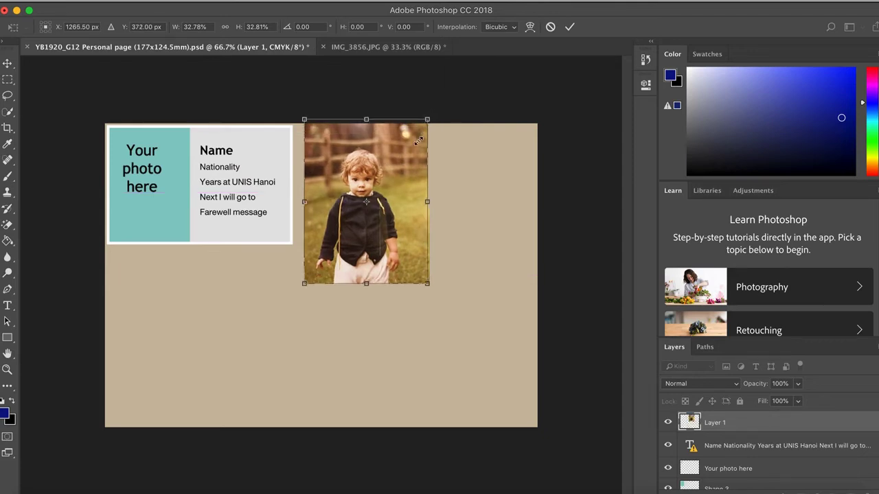
drag(429, 116, 411, 142)
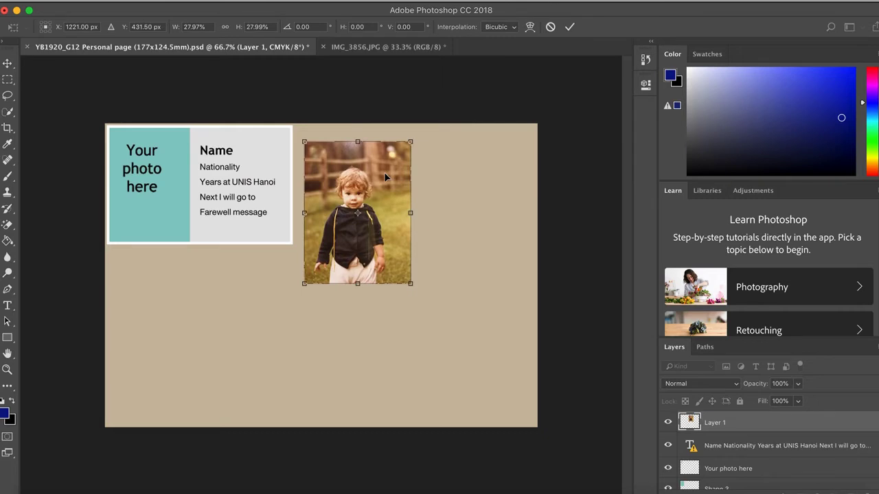
drag(386, 172, 388, 163)
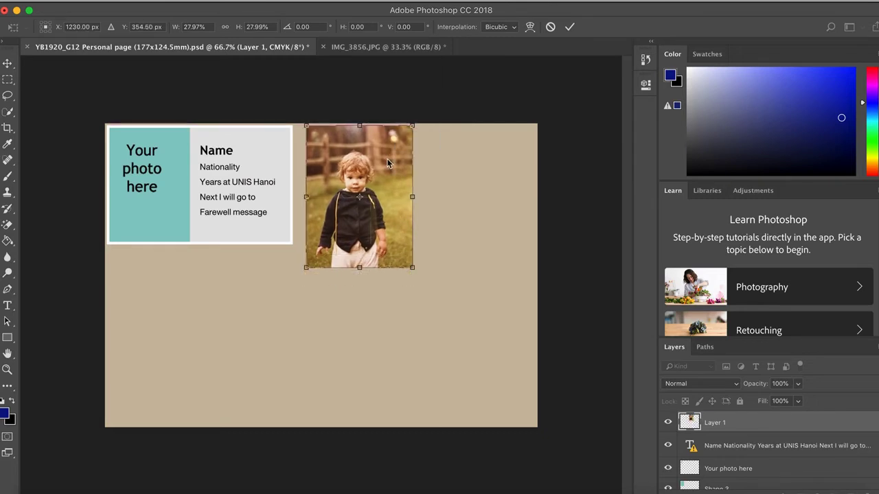
key(Left)
key(Left)
key(Left)
key(Left)
key(Left)
key(Left)
key(Left)
key(Left)
key(Left)
key(Left)
key(Left)
key(Left)
key(Left)
key(Left)
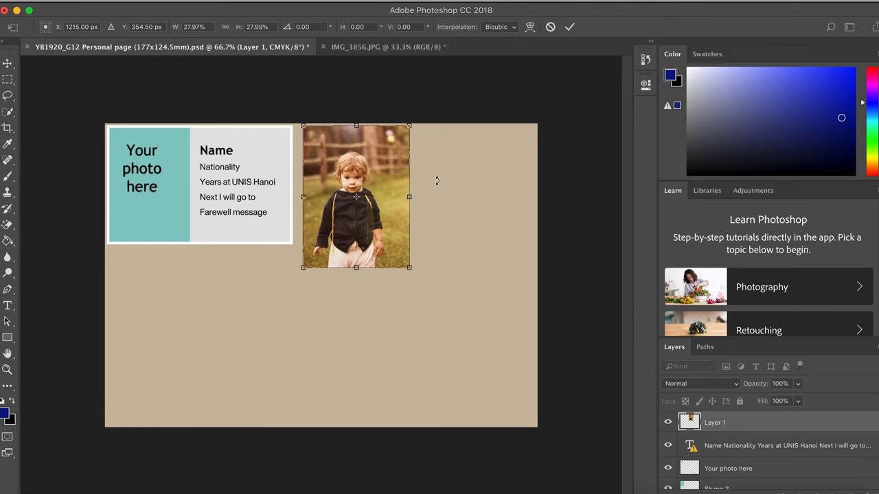
Zoom in to check the photo's lower edge, then zoom out to the whole page.
key(super+plus)
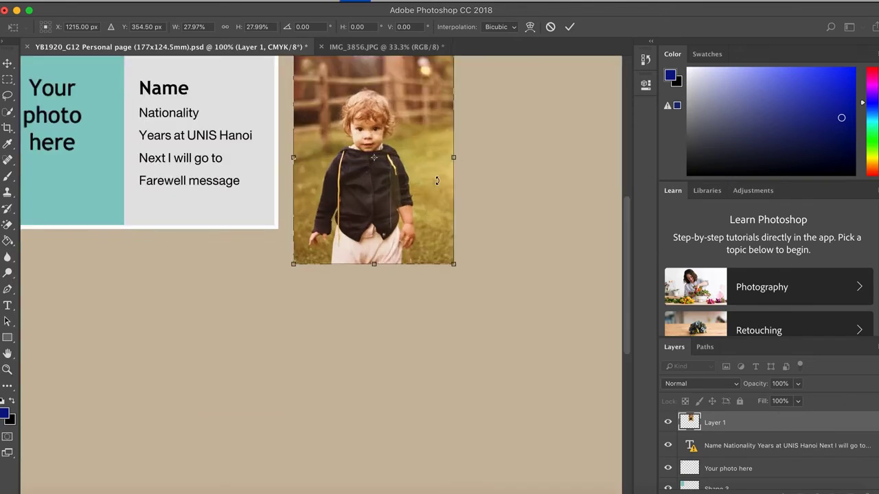
key(super+plus)
key(super+plus)
key(super+plus)
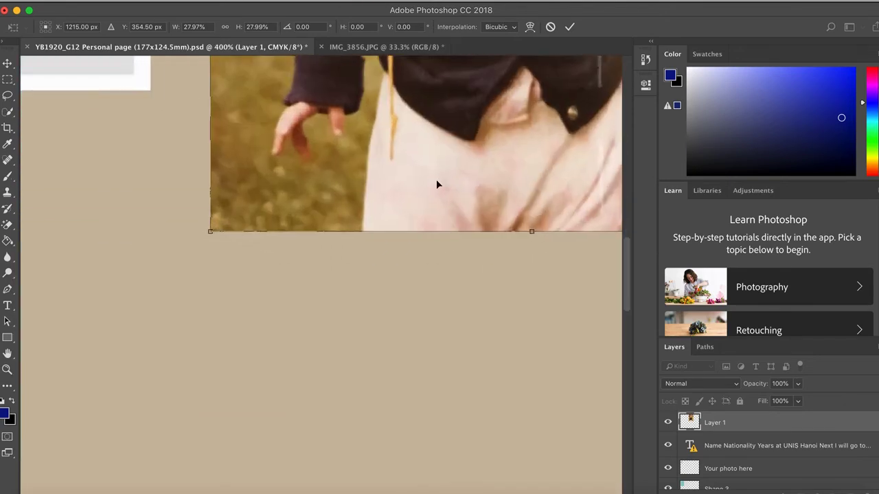
key(super+plus)
key(super+minus)
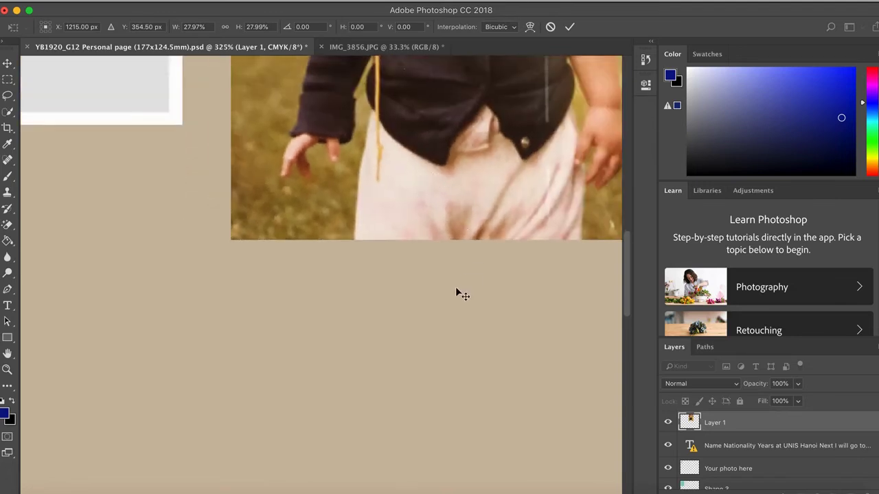
scroll(449, 295, up, 3)
scroll(449, 300, up, 5)
scroll(447, 300, up, 2)
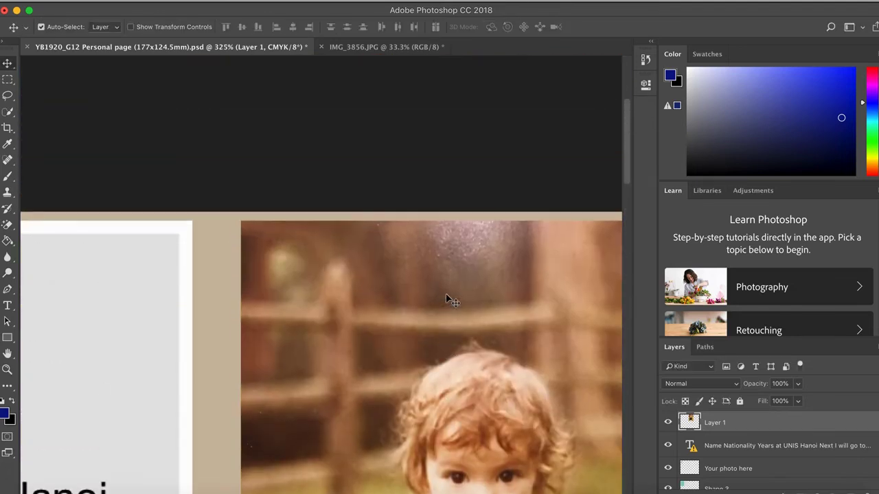
key(super)
key(super+minus)
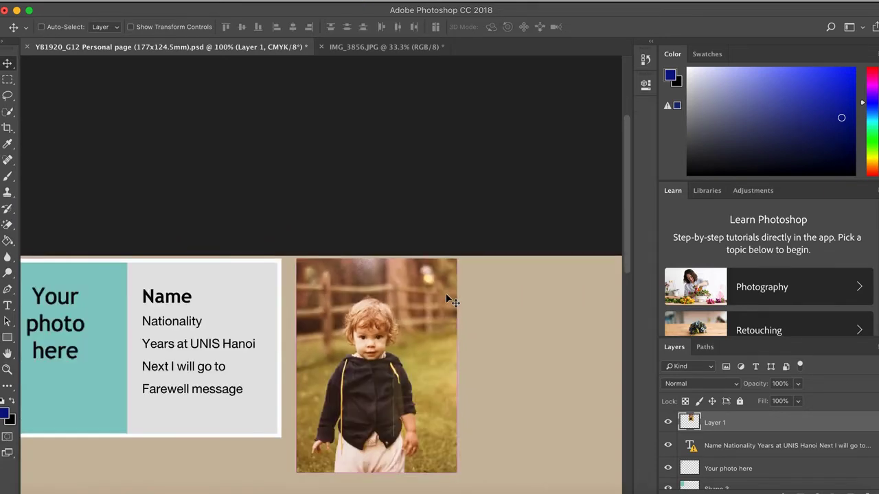
key(super+minus)
key(super+minus)
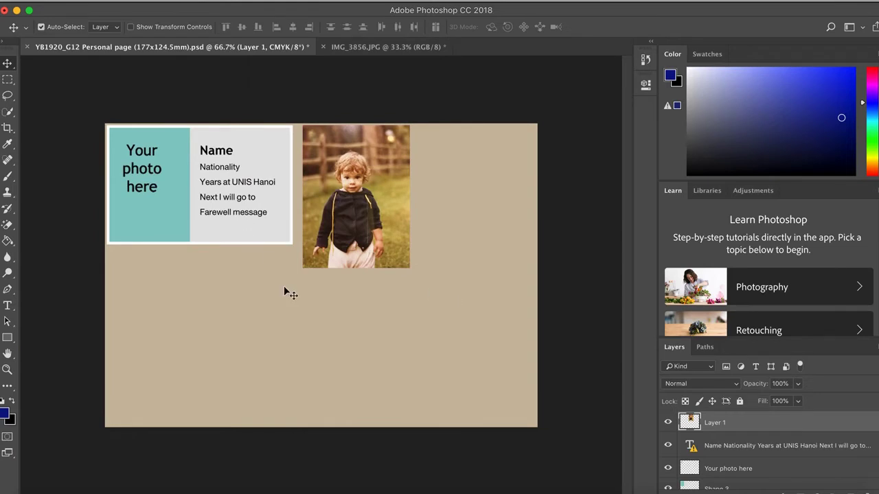
Open the dog photo IMG_3295.jpeg from the Desktop.
click(114, 3)
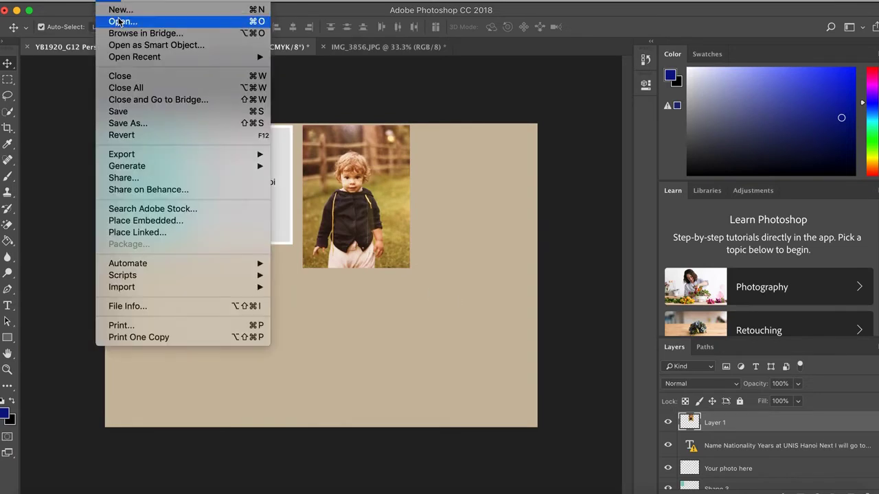
click(118, 23)
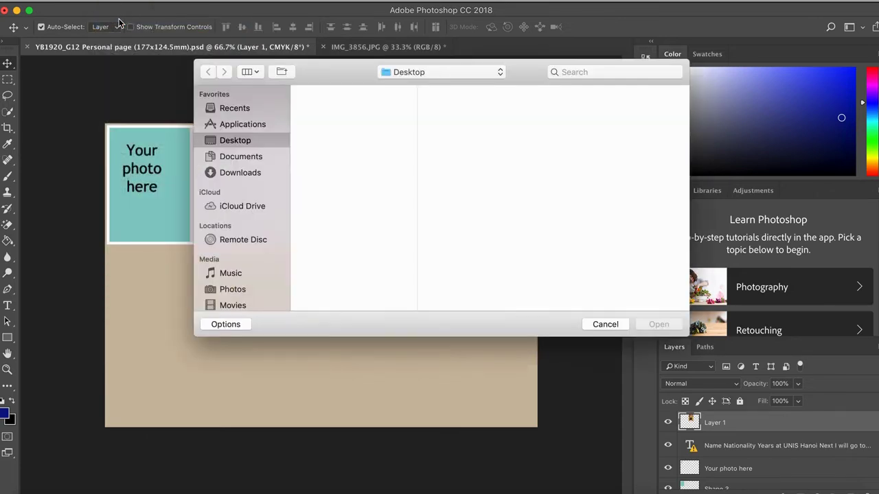
scroll(369, 268, down, 2)
scroll(369, 268, down, 5)
scroll(369, 268, down, 3)
scroll(369, 268, down, 5)
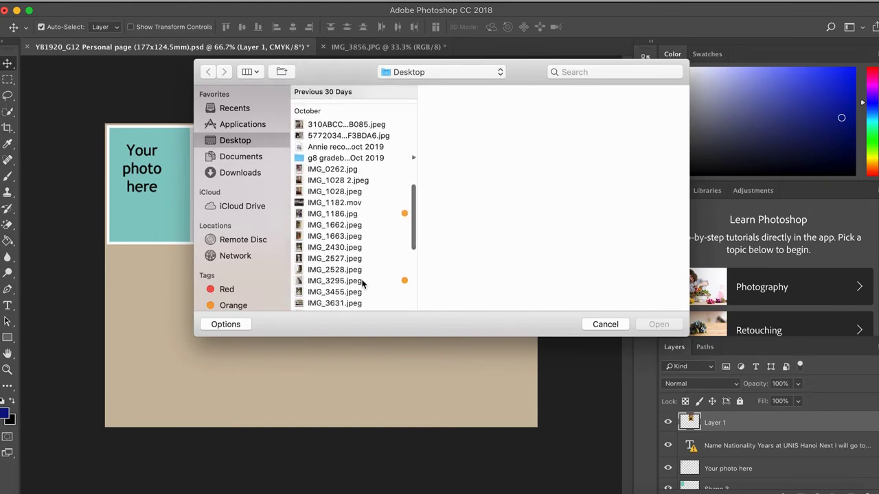
click(363, 281)
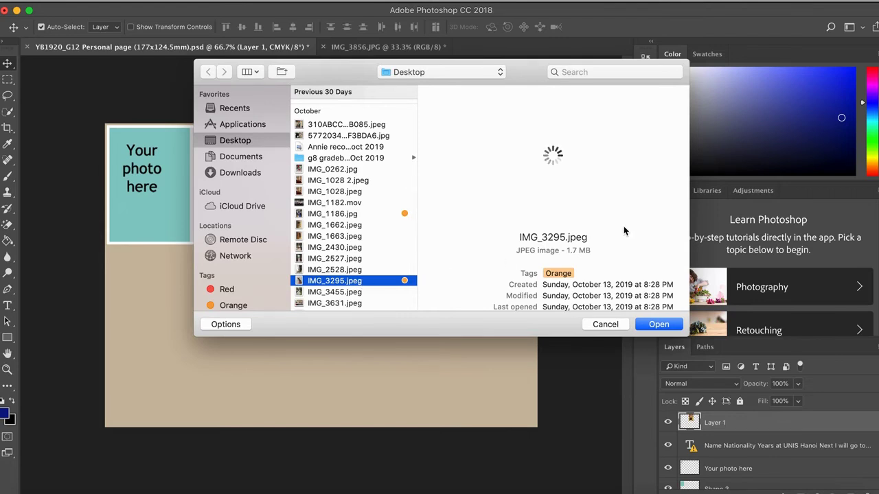
click(659, 326)
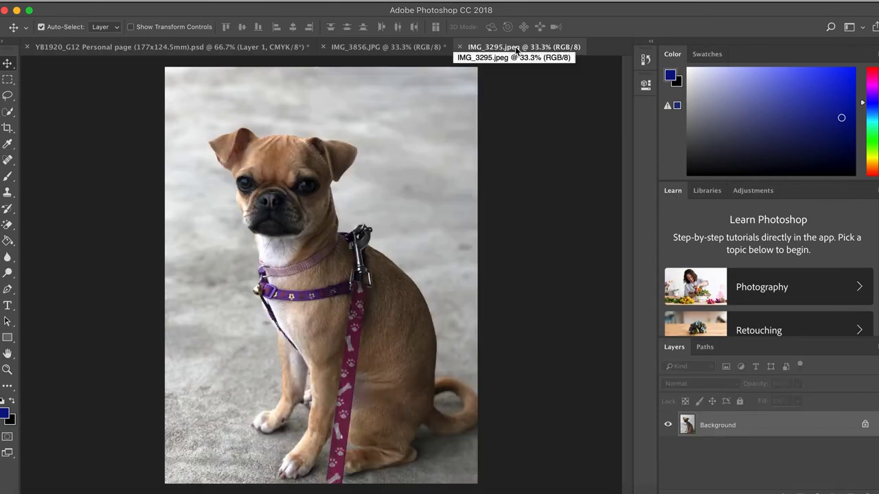
Resample dog photo IMG_3295.jpeg to 50 cm wide at 300 pixels/inch.
click(161, 2)
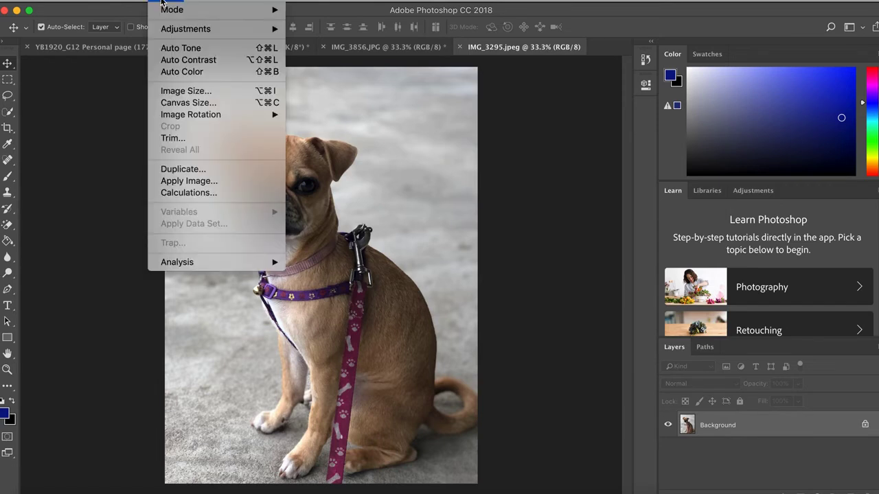
click(172, 95)
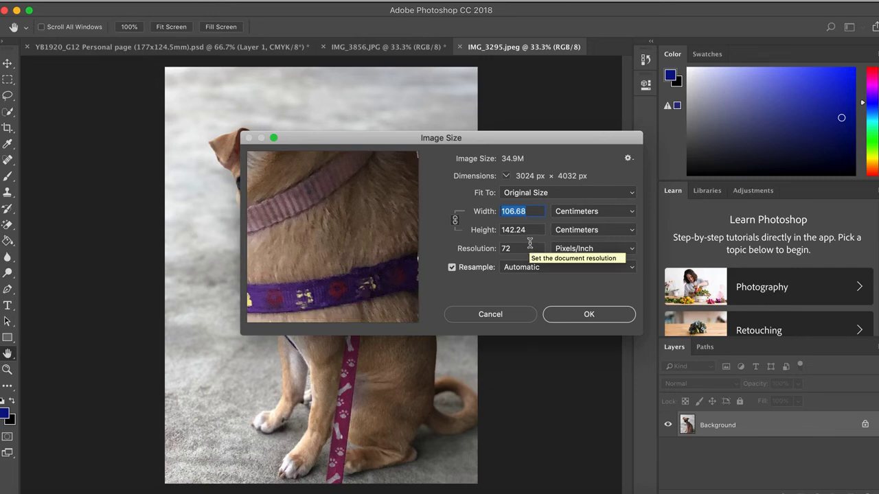
text(50)
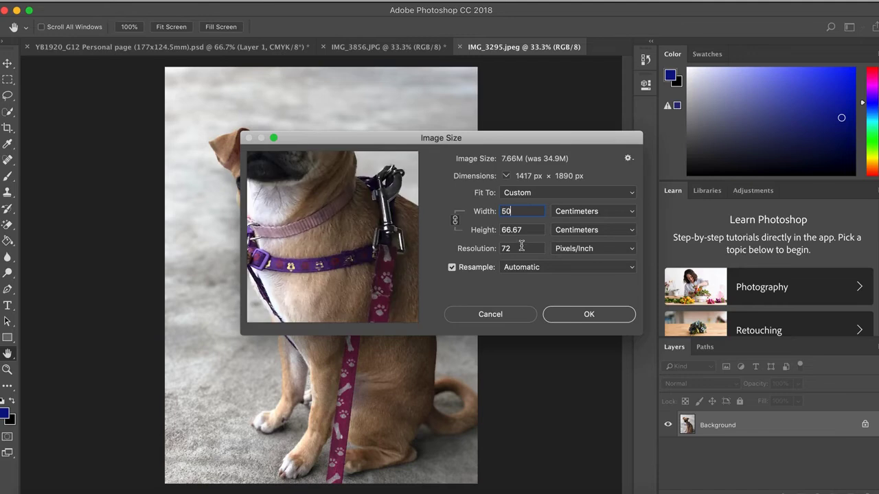
double_click(521, 248)
text(300)
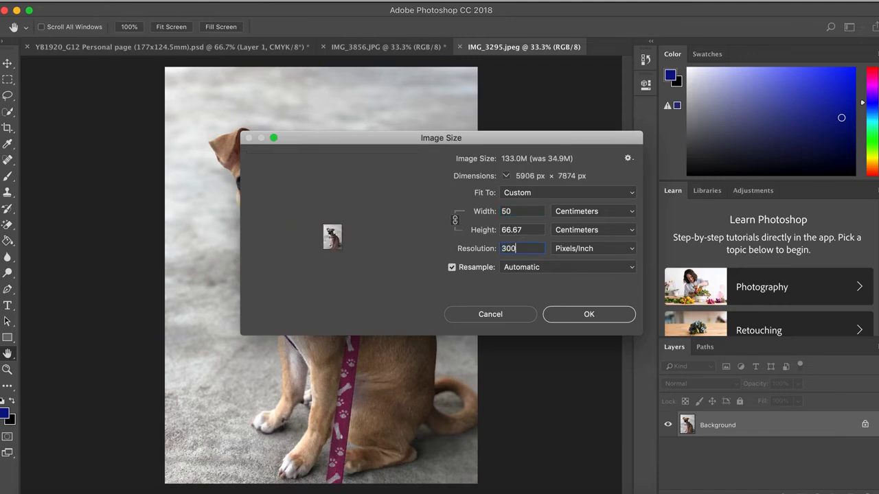
click(591, 314)
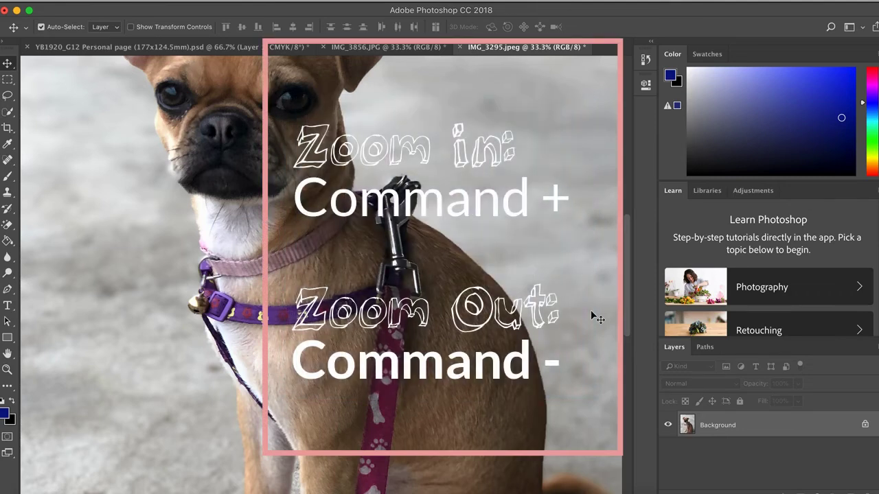
Shrink the dog photo to 4 cm wide, proportions linked at 5.33 cm tall.
key(super+minus)
key(super+minus)
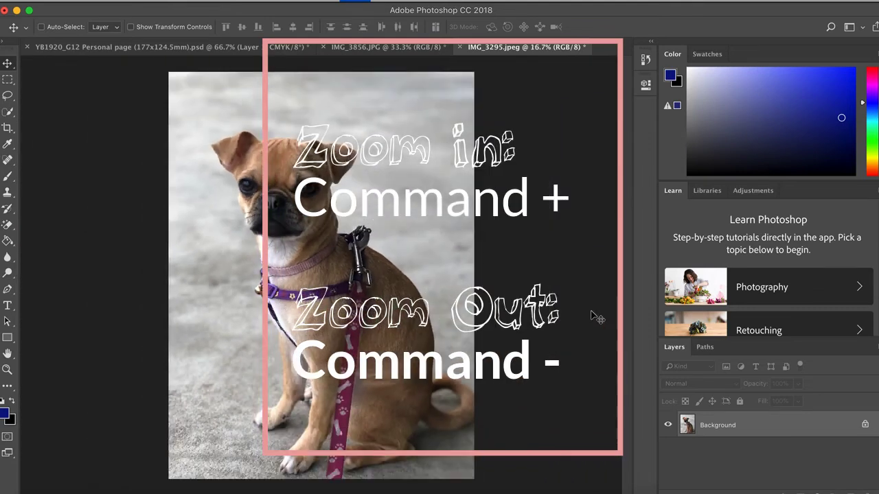
key(super+minus)
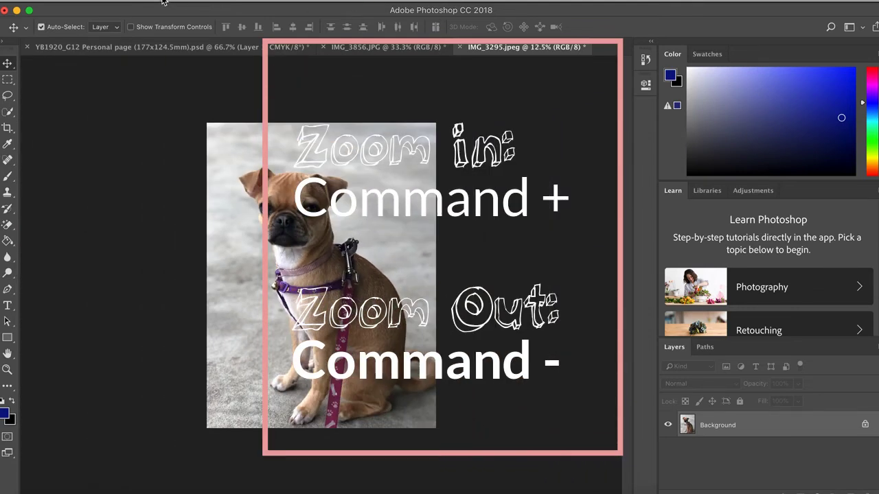
click(171, 3)
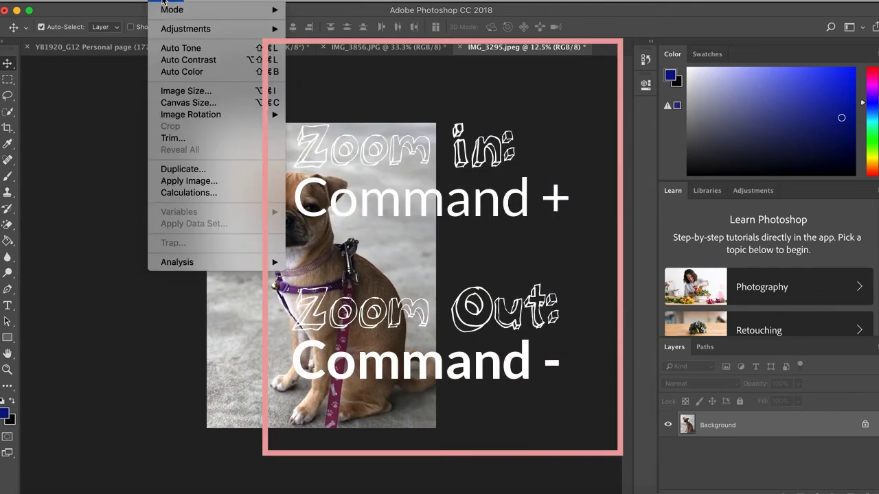
click(183, 92)
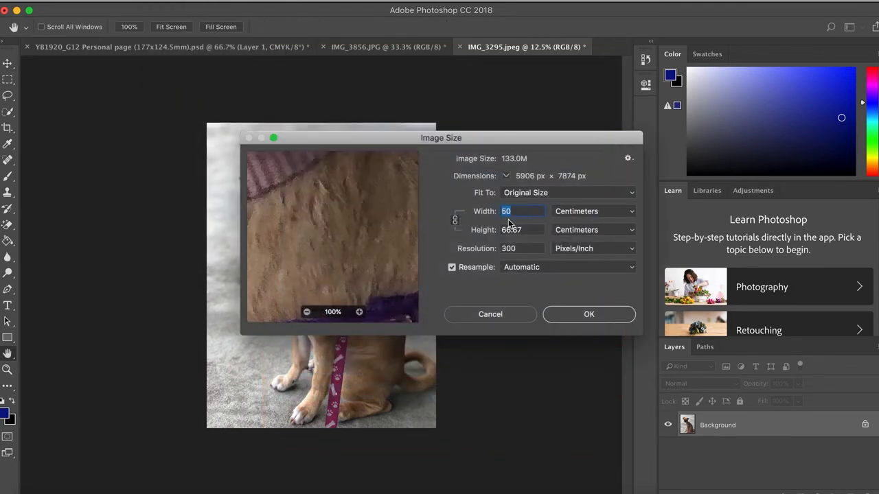
text(4)
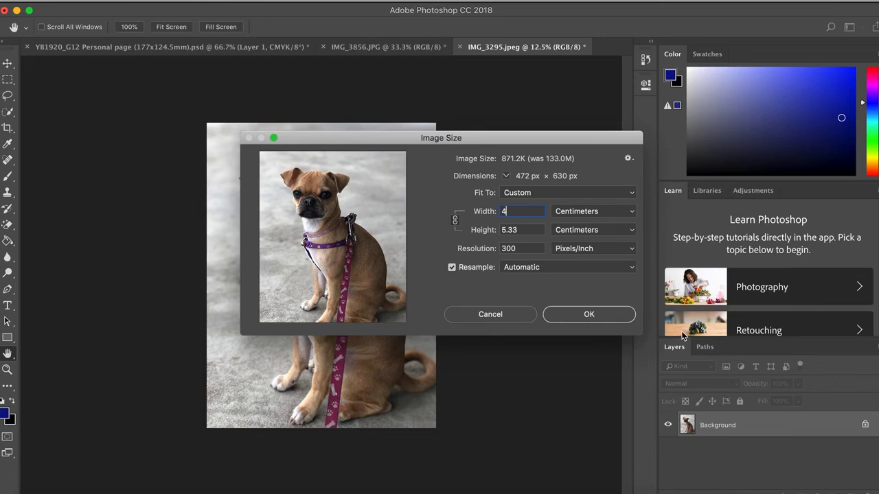
click(581, 314)
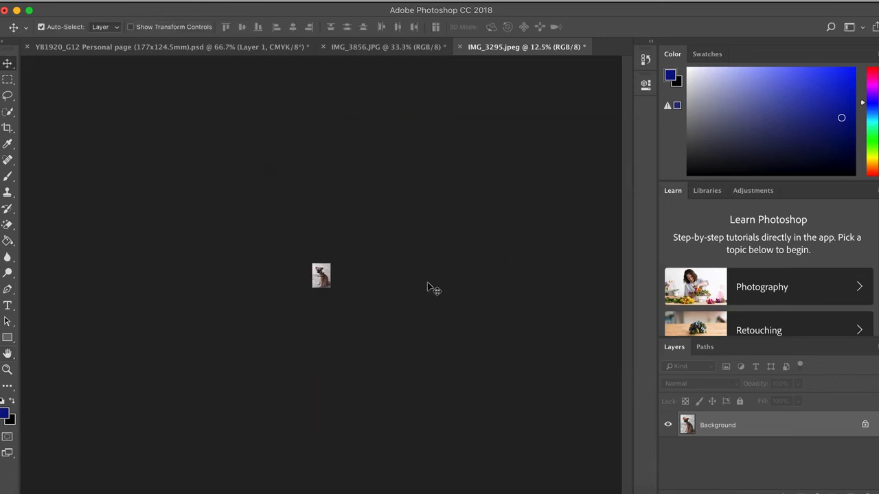
key(ctrl+plus)
key(ctrl+plus)
key(ctrl+plus)
key(ctrl+plus)
key(ctrl+plus)
key(ctrl+plus)
key(ctrl+plus)
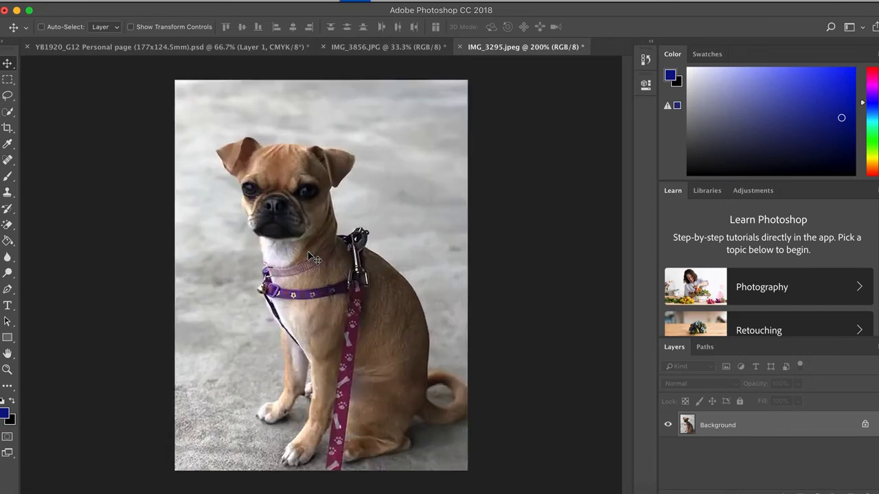
key(ctrl+plus)
key(ctrl+minus)
Drag the dog photo onto the yearbook page as Layer 2 and scale it to about 110%.
click(194, 47)
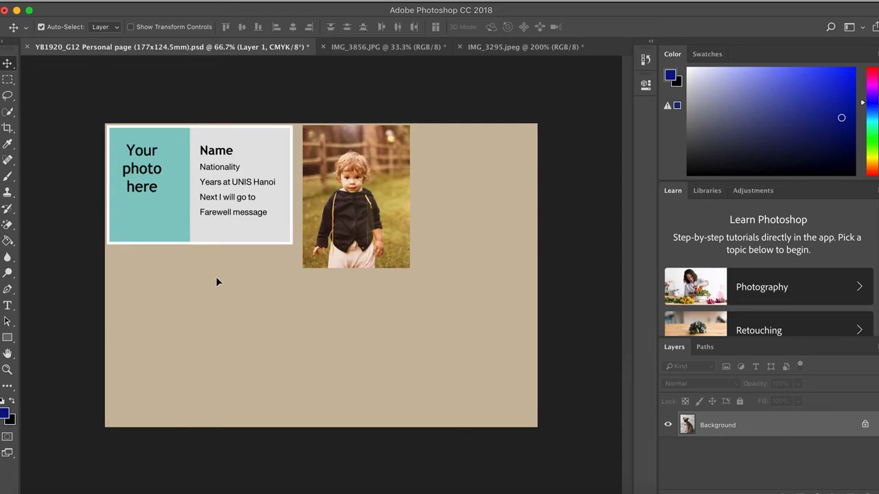
mouse_move(216, 275)
mouse_down()
mouse_move(479, 209)
mouse_move(470, 172)
mouse_up()
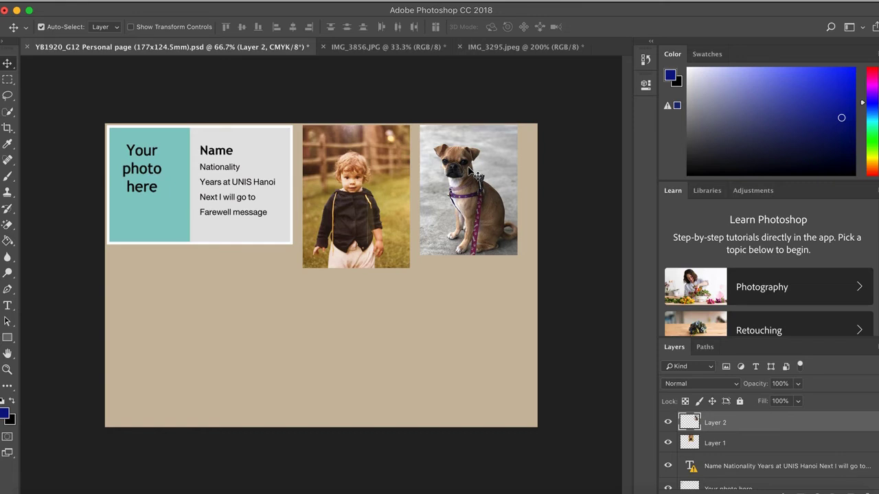
key(ctrl+t)
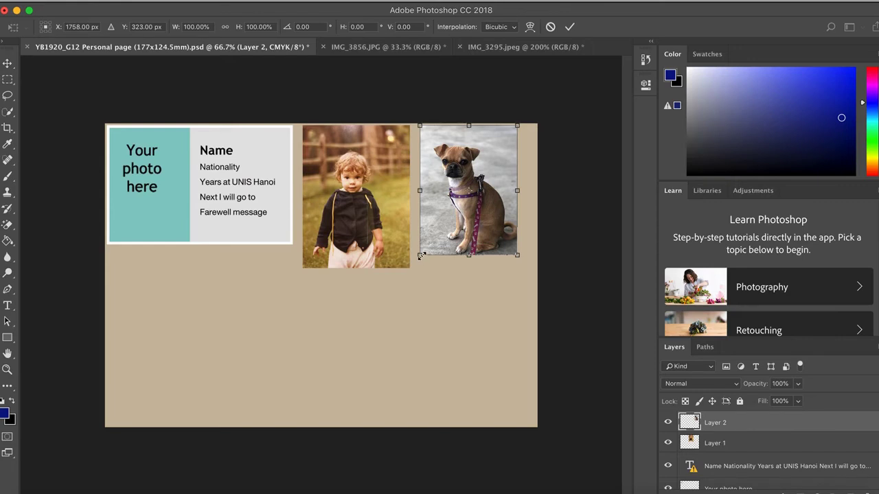
drag(421, 256, 414, 267)
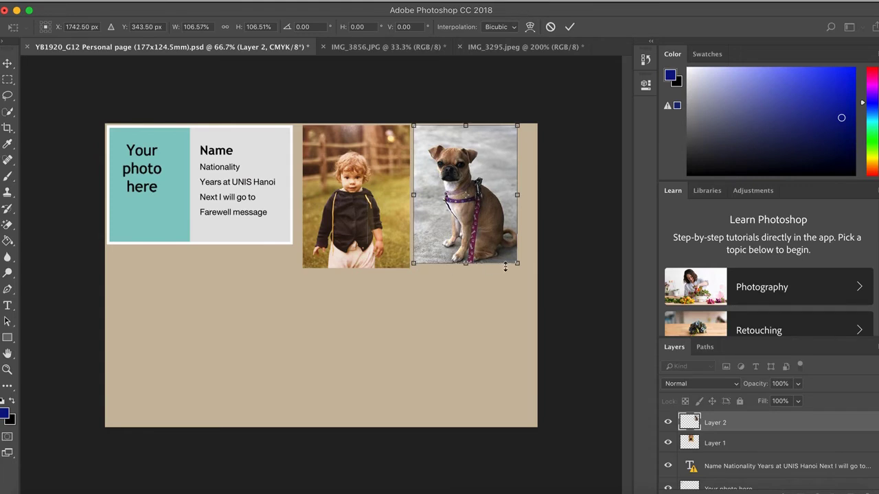
drag(514, 263, 518, 269)
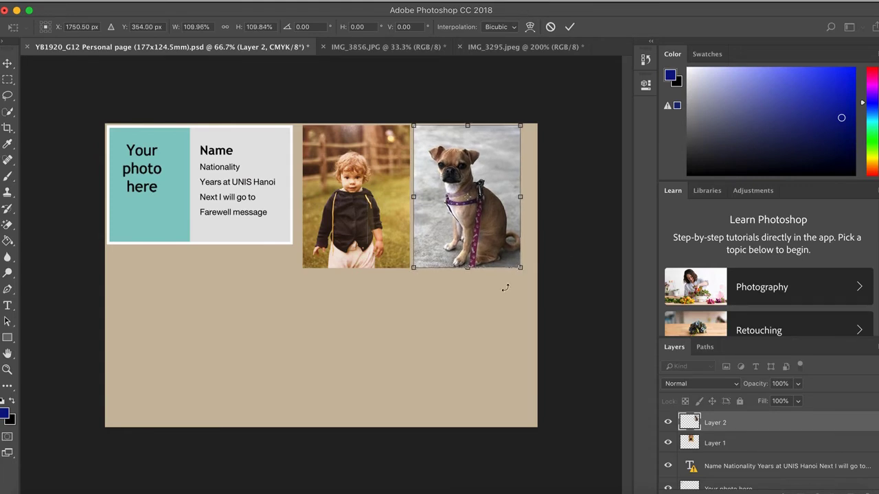
key(Return)
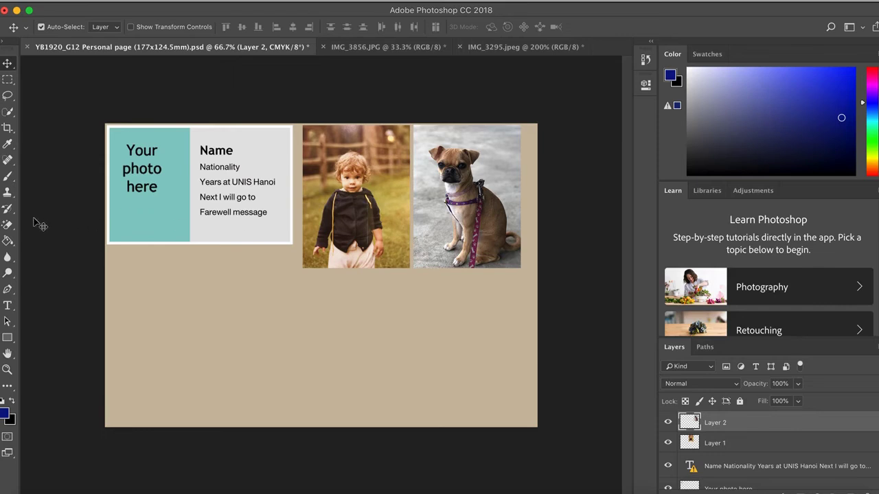
Set the Type tool's colour to pink f51d92 and its size to 48 pt.
click(8, 306)
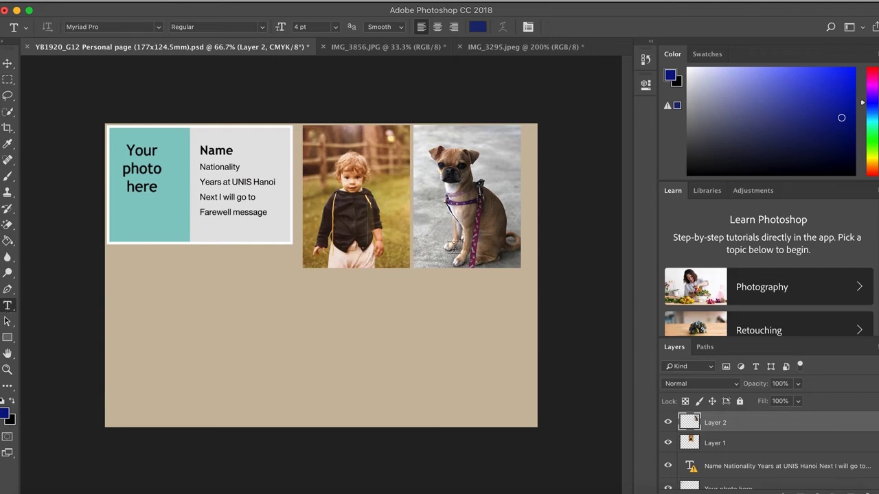
click(478, 27)
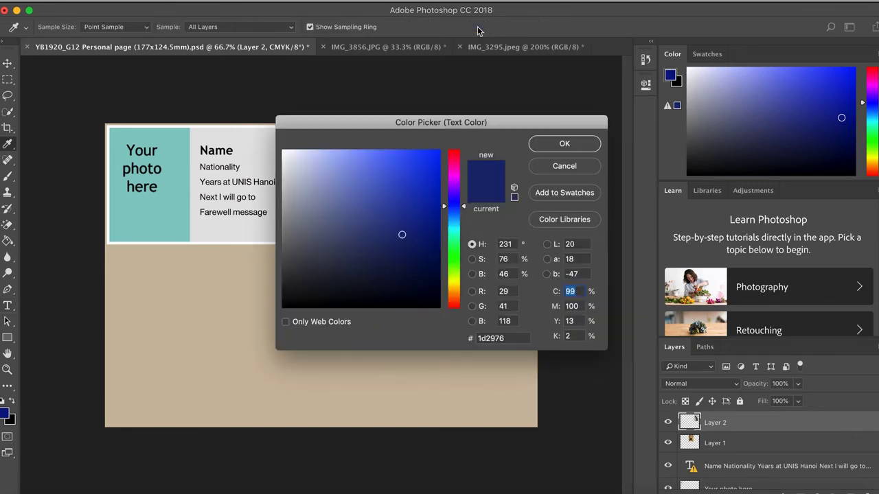
click(453, 167)
click(421, 156)
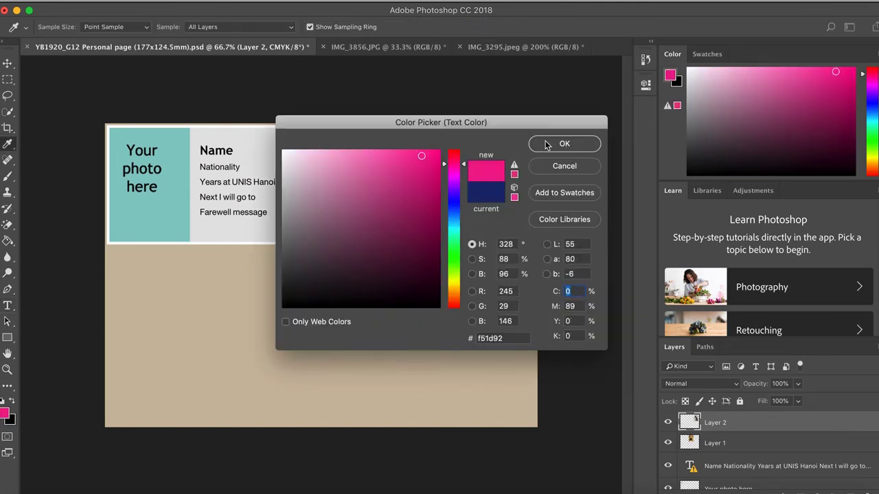
click(561, 145)
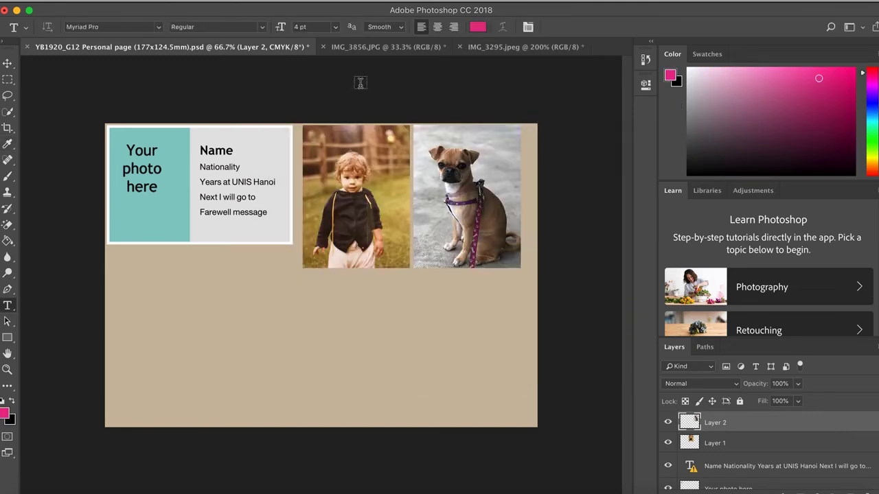
click(300, 27)
text(48)
click(305, 27)
Type the caption 'ZO ZO!' in Phosphate below the dog photo and commit it.
click(158, 29)
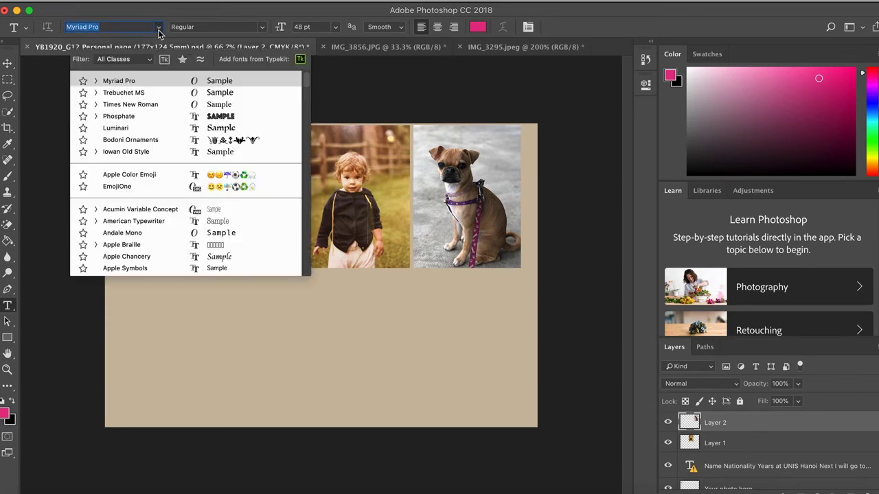
click(198, 118)
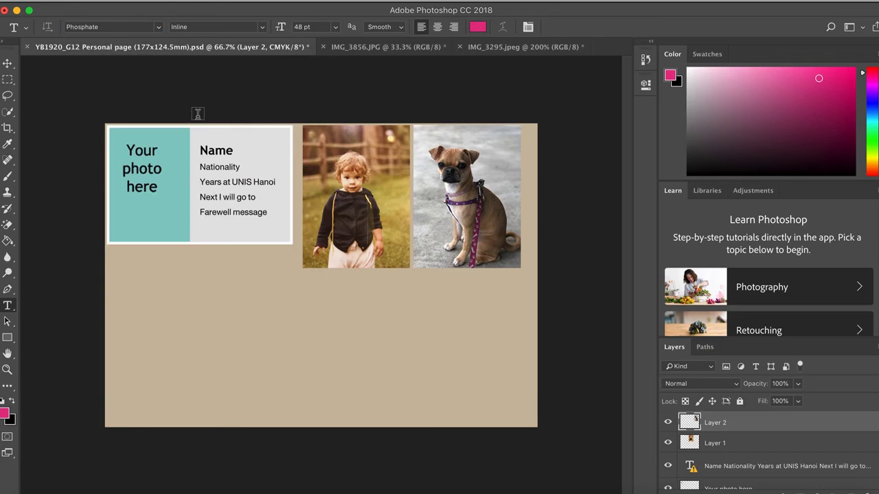
click(421, 283)
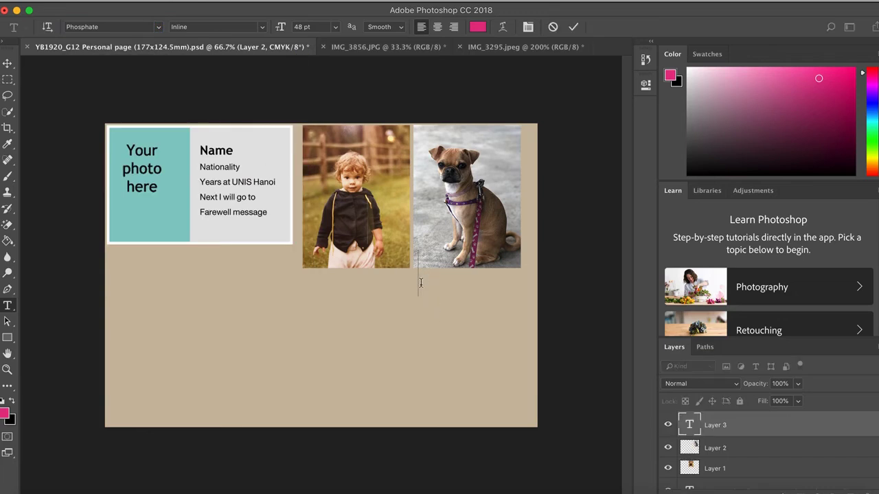
text(ZO )
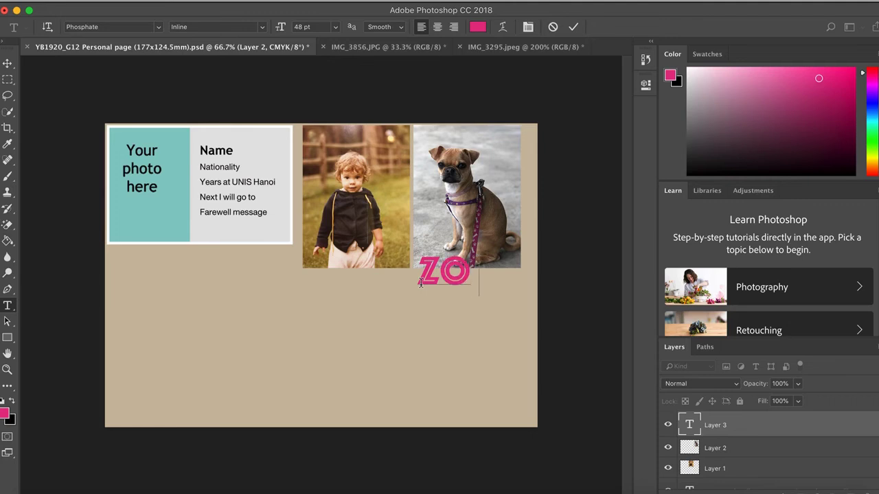
text(ZO!)
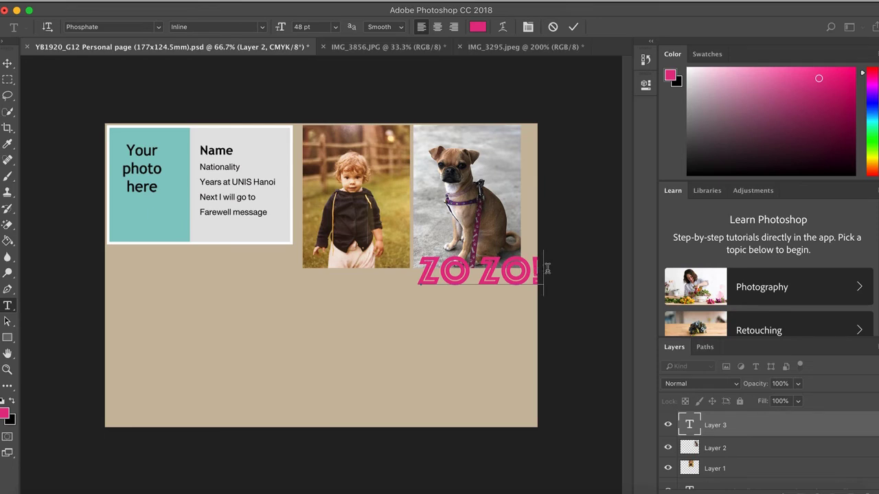
drag(547, 267, 421, 270)
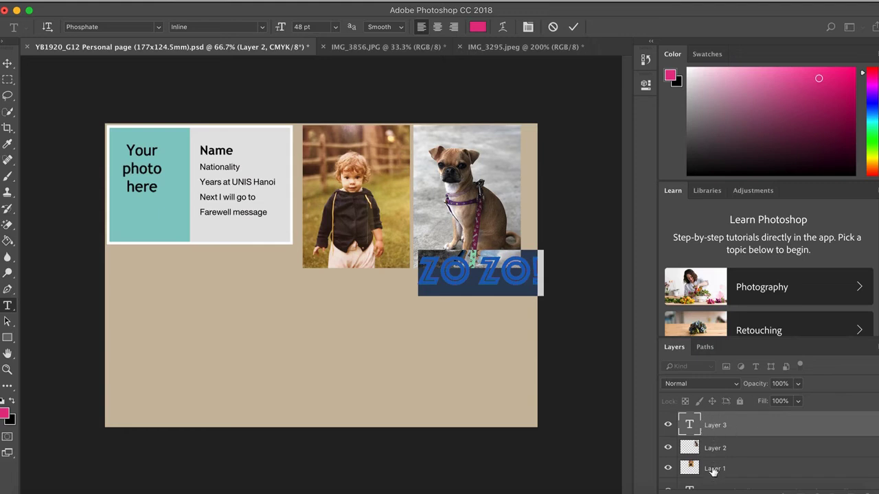
click(668, 449)
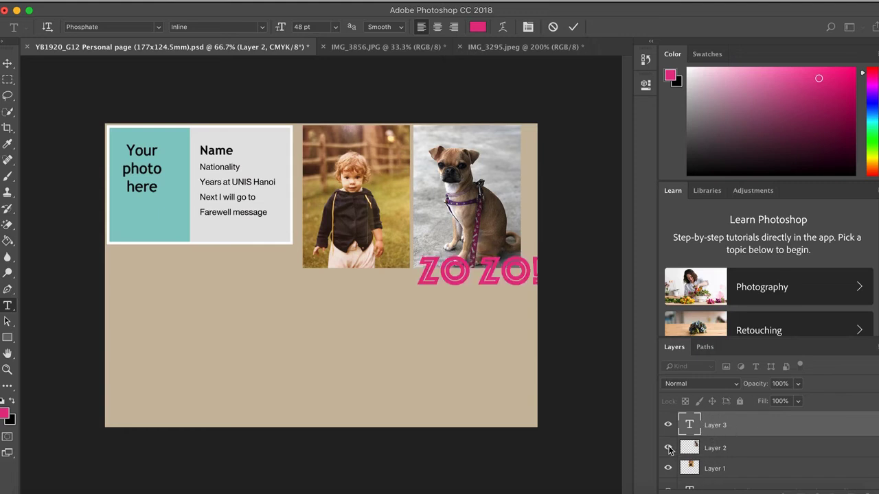
click(670, 449)
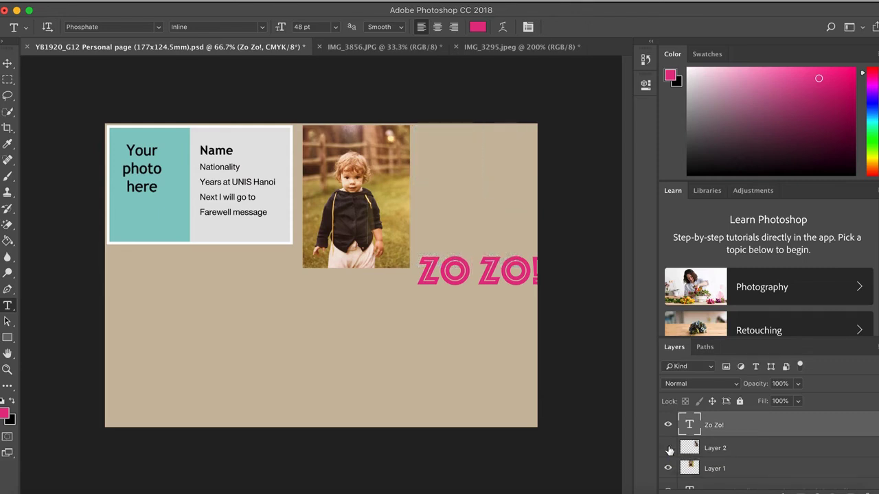
click(670, 449)
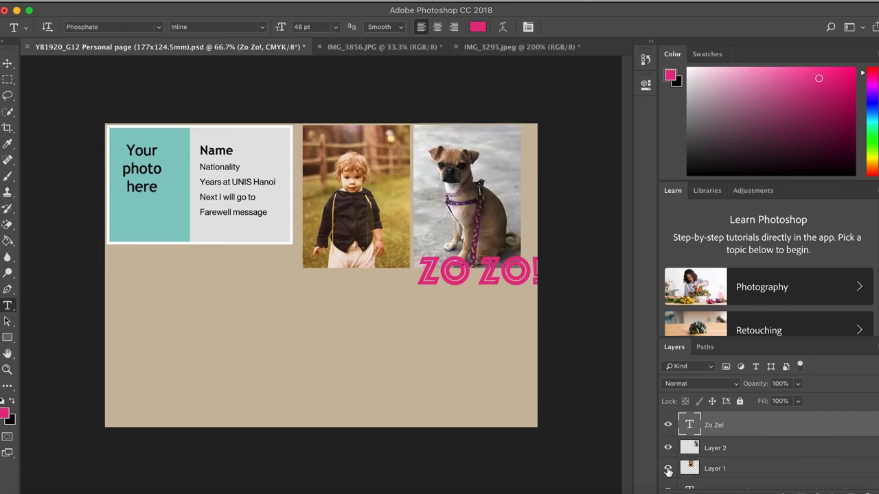
click(668, 470)
click(668, 470)
drag(542, 269, 448, 273)
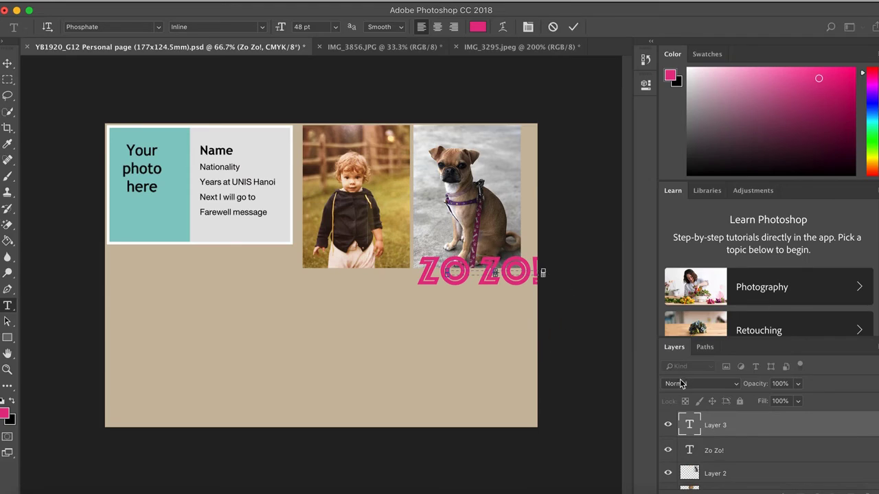
click(771, 430)
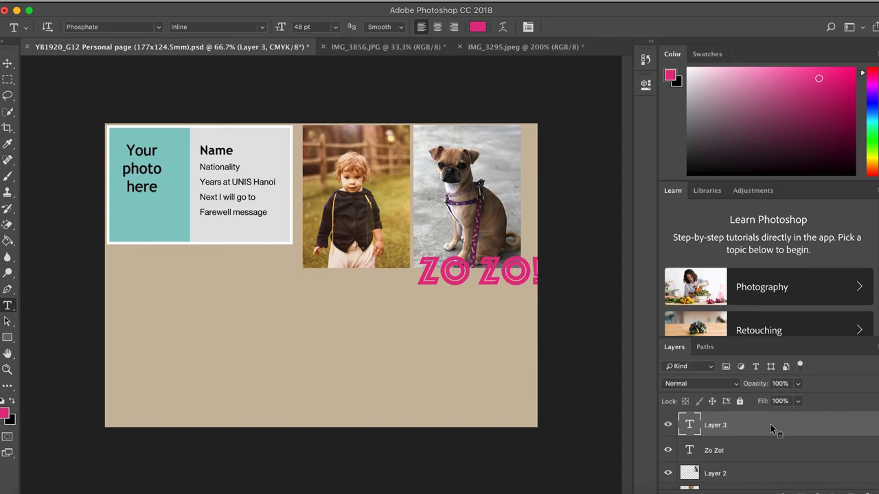
right_click(771, 429)
click(839, 431)
drag(840, 429, 840, 492)
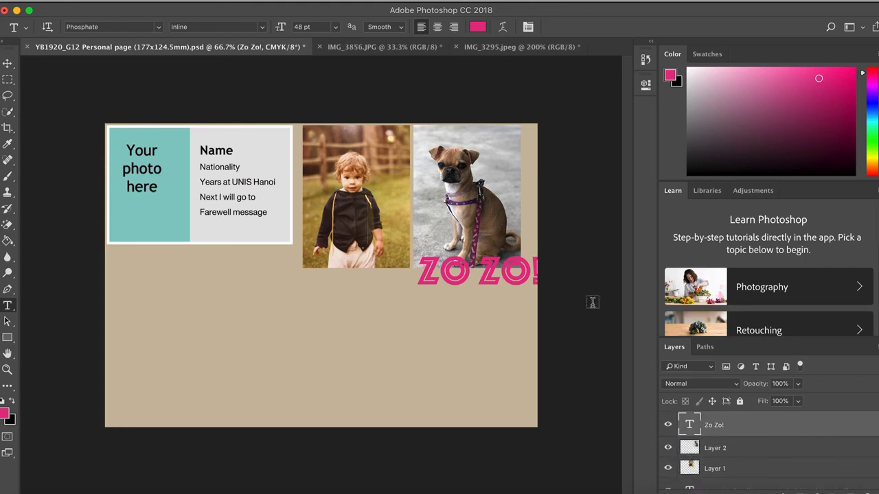
Apply an Arc style warp to the selected 'ZO ZO!' caption text.
key(ctrl+a)
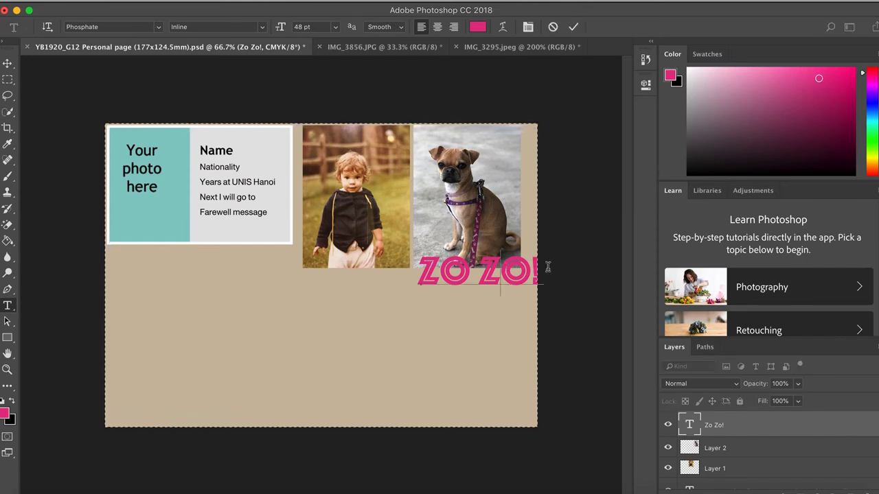
click(535, 273)
key(ctrl+a)
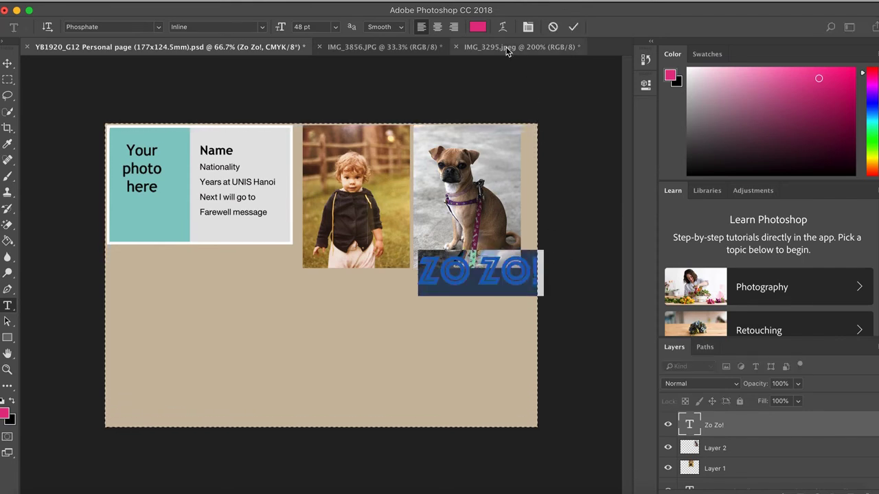
click(503, 28)
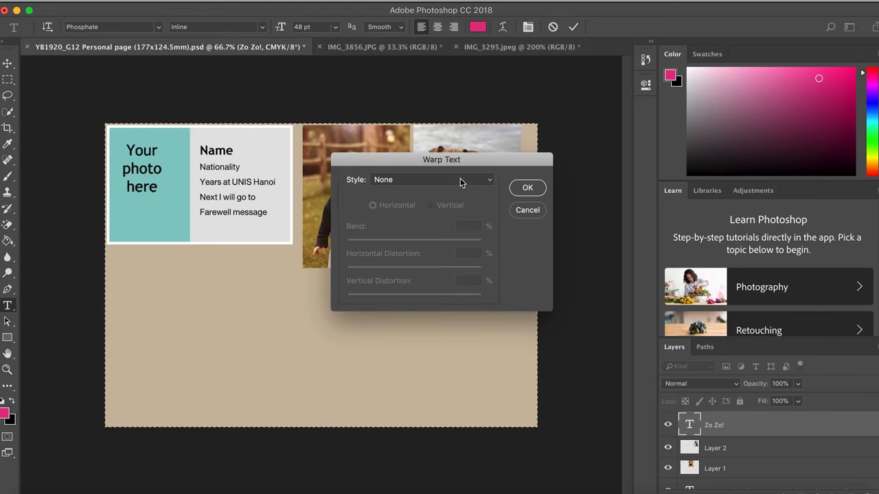
click(460, 180)
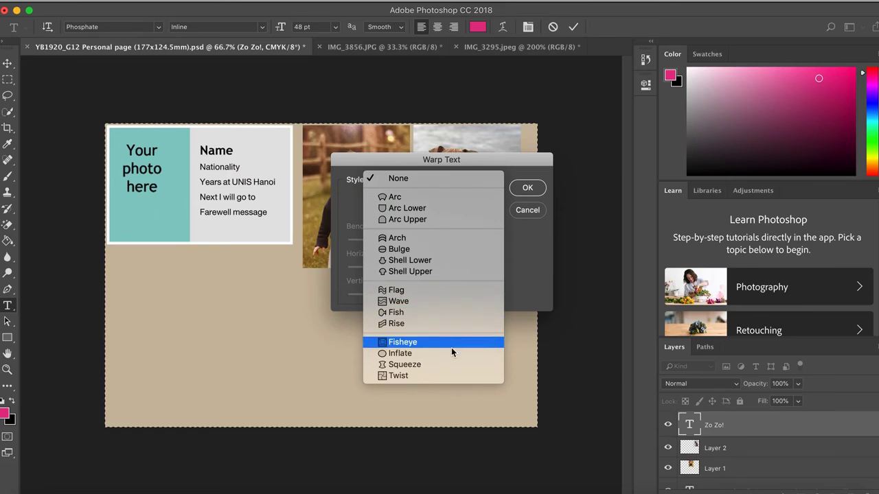
click(449, 199)
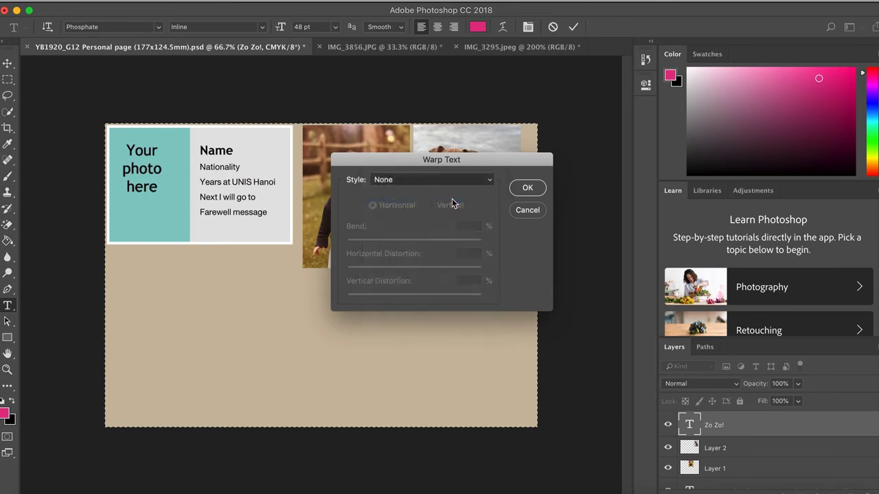
click(527, 188)
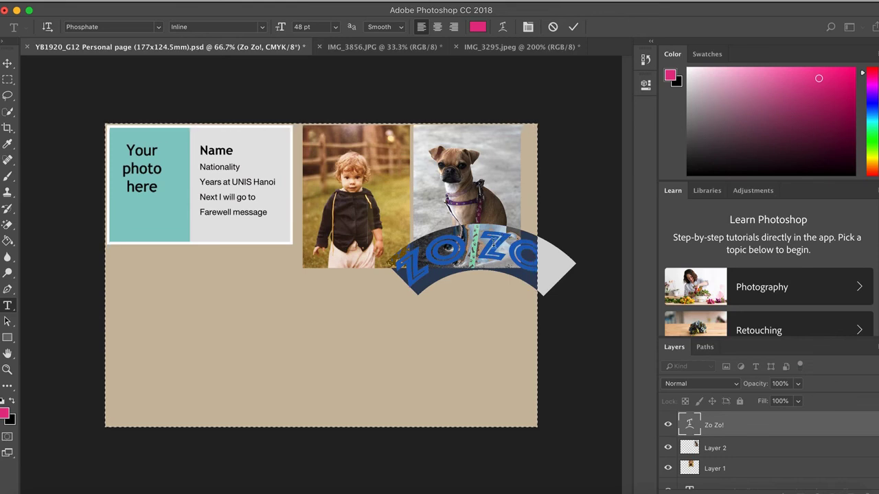
drag(493, 247, 490, 263)
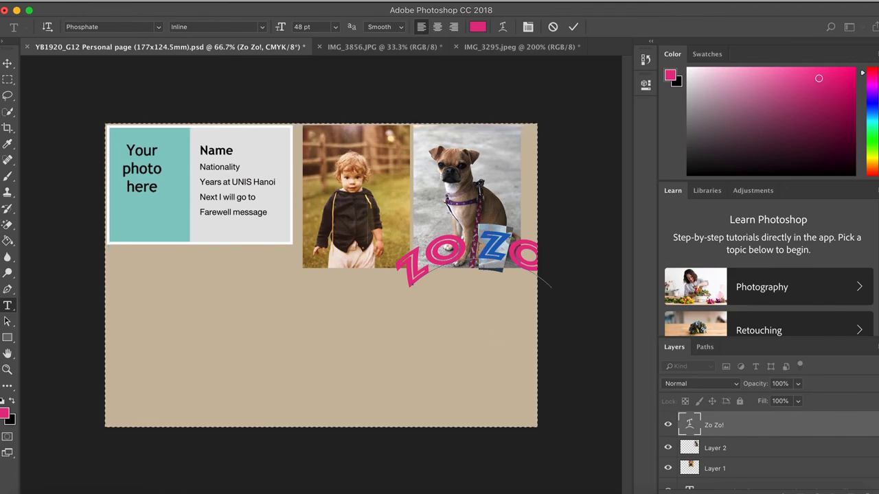
Show the History panel and revert to the state before any text was added.
click(391, 2)
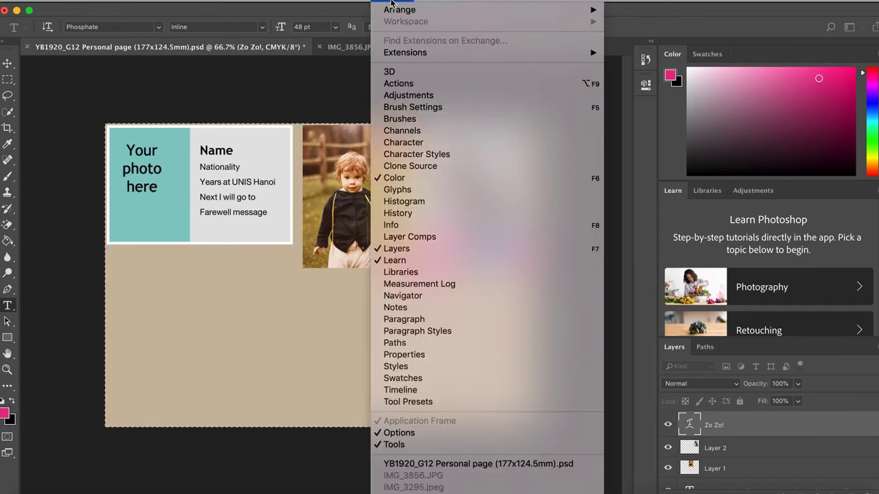
click(398, 213)
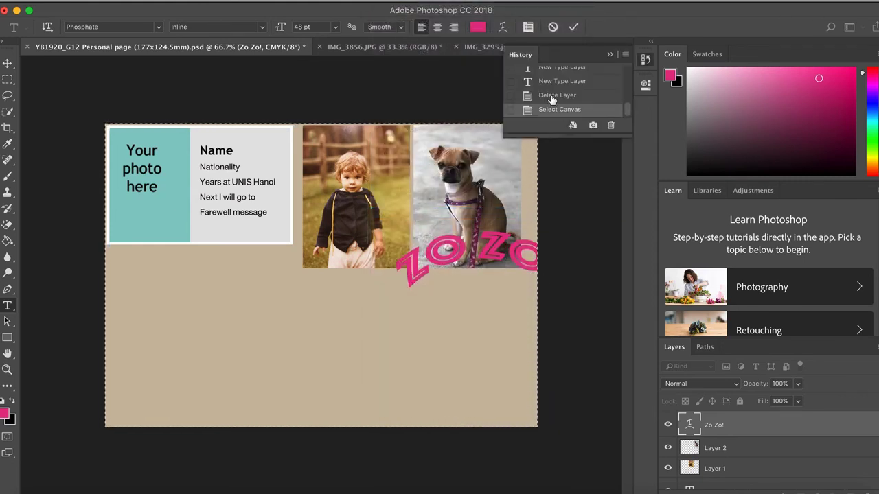
click(552, 96)
click(554, 84)
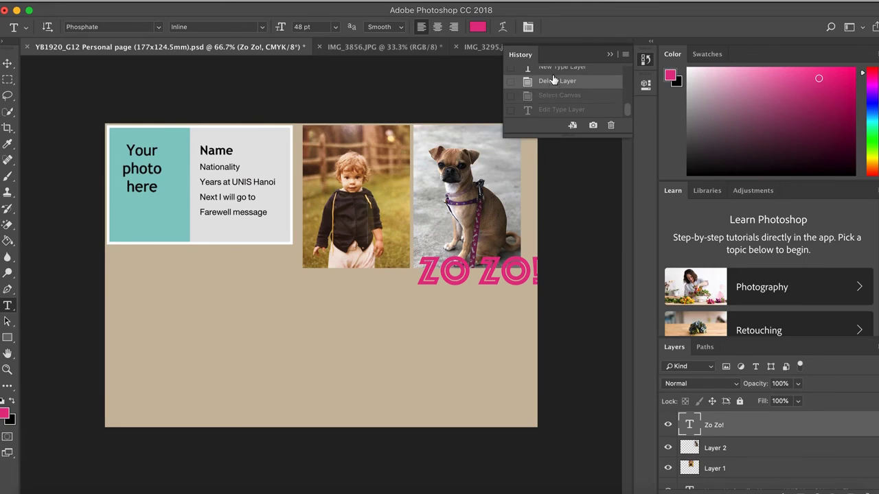
click(553, 69)
scroll(555, 76, up, 2)
scroll(556, 81, down, 1)
click(556, 77)
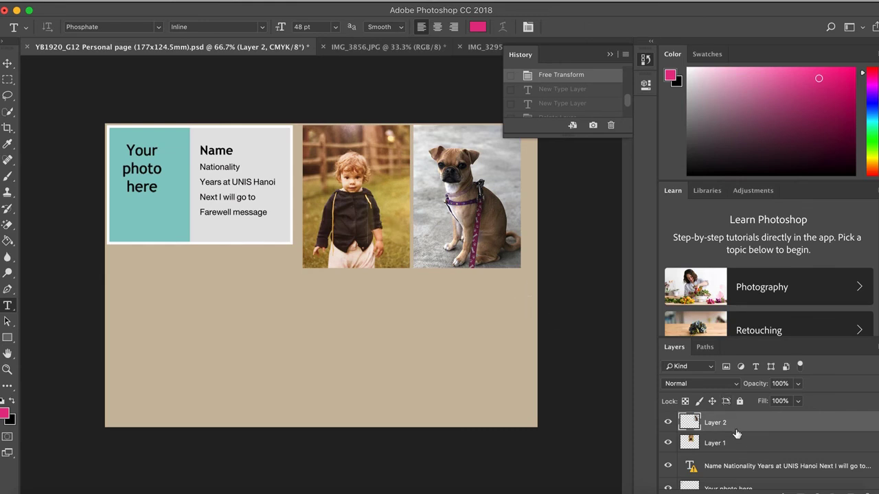
click(738, 469)
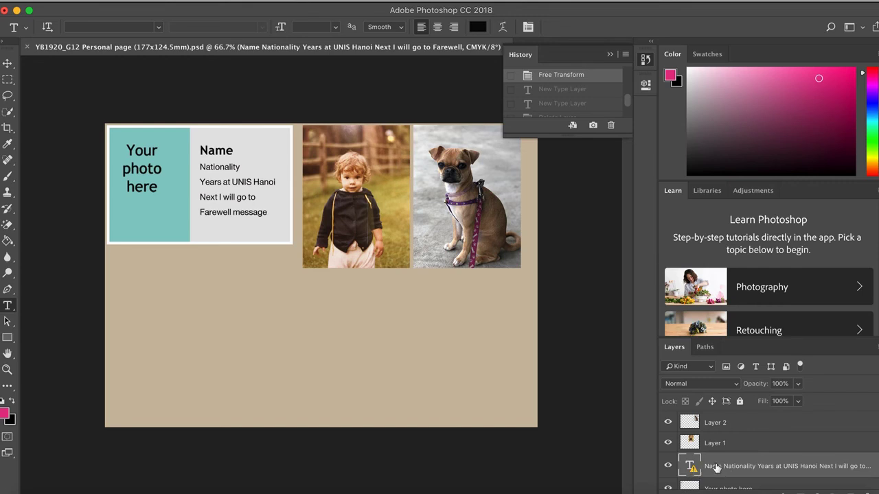
click(226, 150)
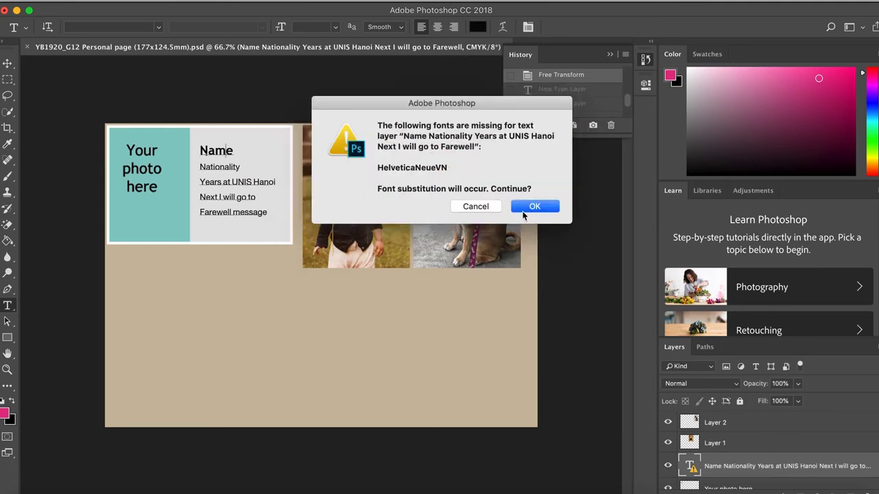
click(494, 207)
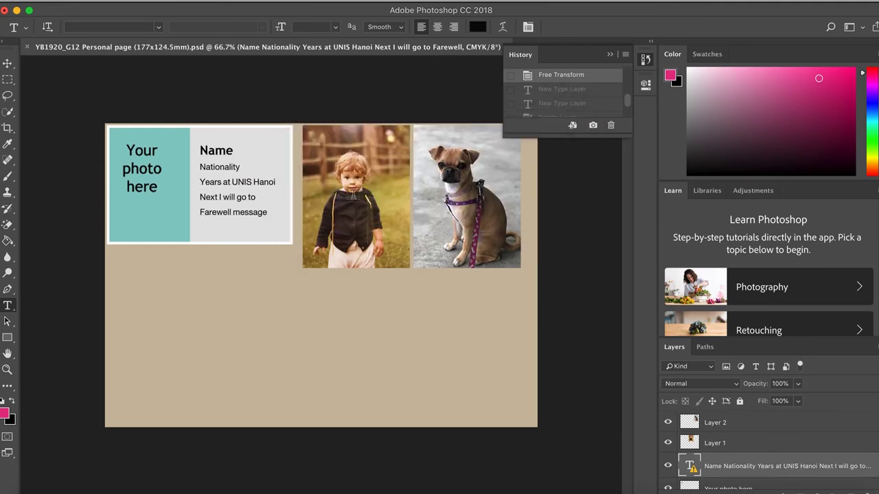
scroll(768, 459, down, 2)
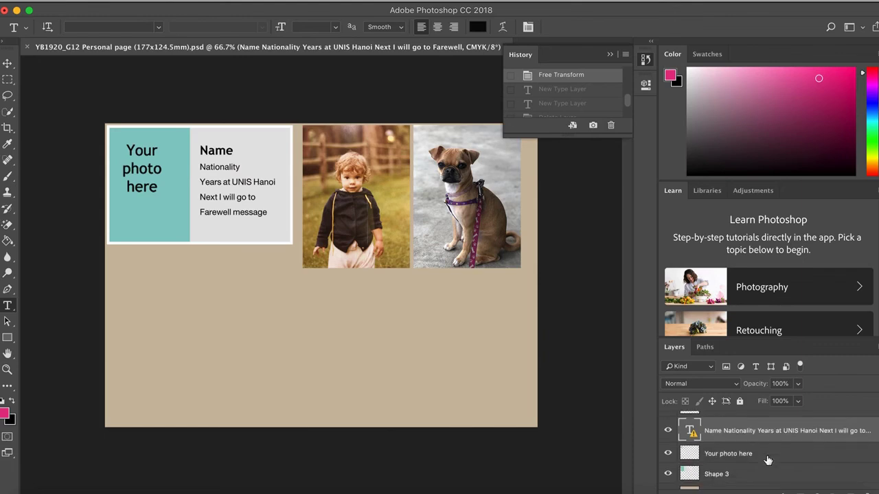
scroll(767, 460, down, 1)
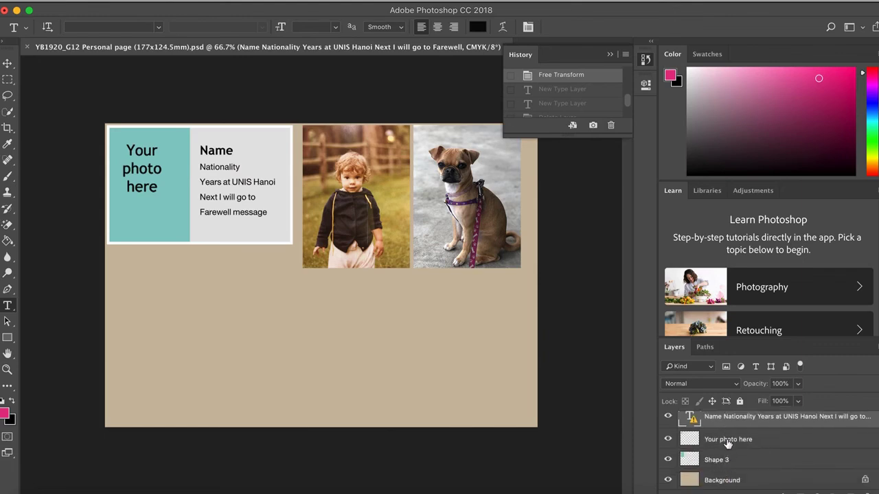
click(727, 443)
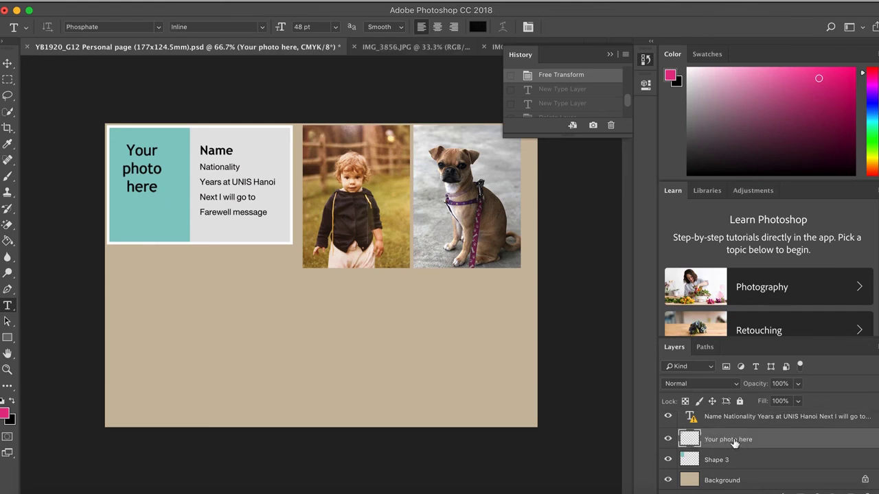
scroll(732, 441, up, 1)
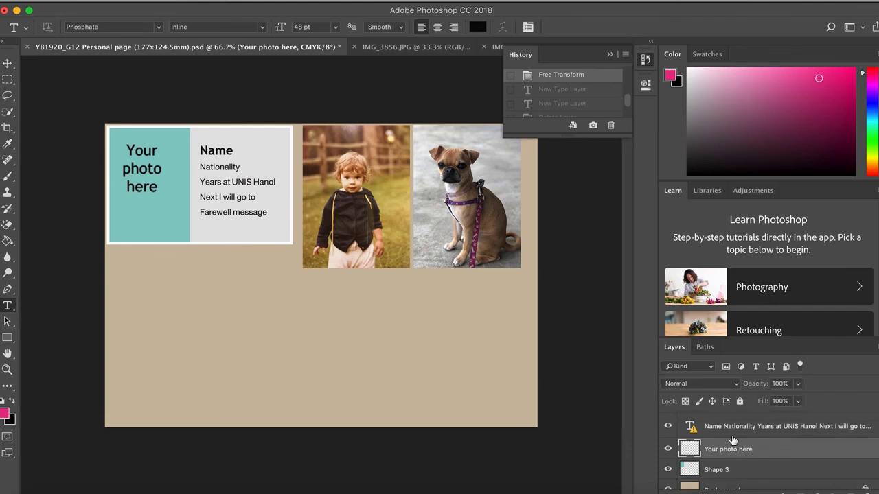
click(668, 449)
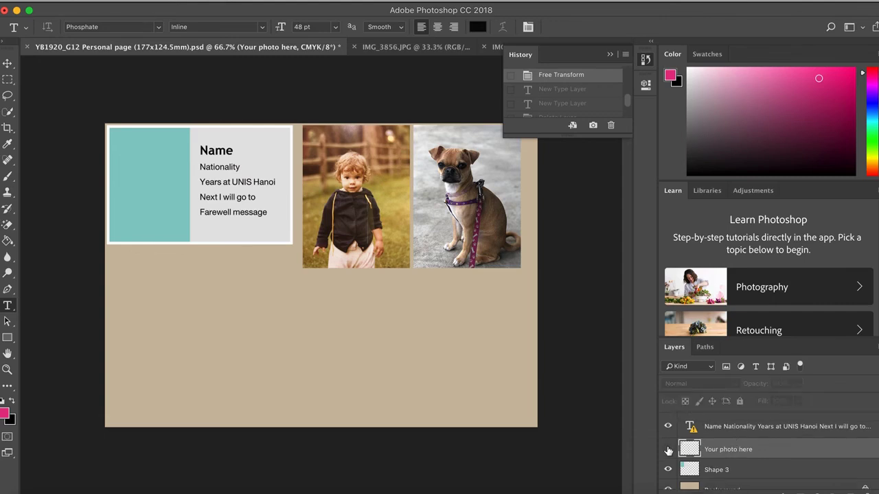
click(668, 450)
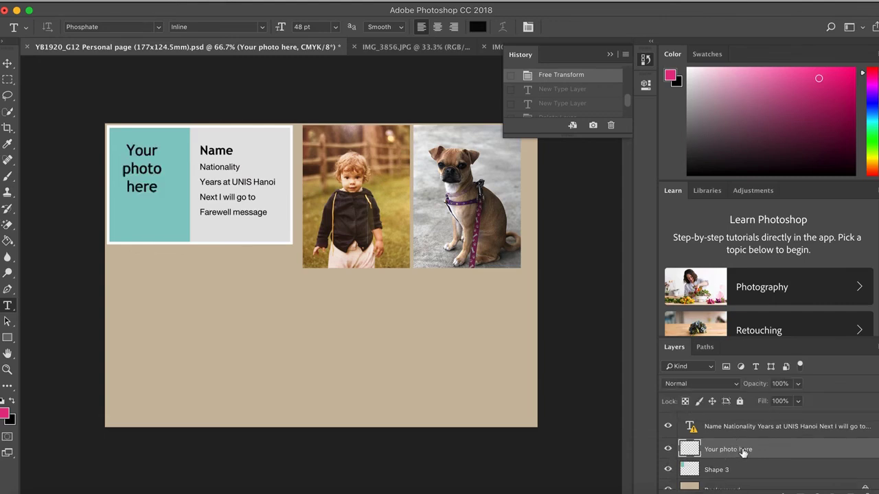
scroll(714, 456, up, 1)
scroll(714, 457, up, 1)
scroll(714, 457, up, 1)
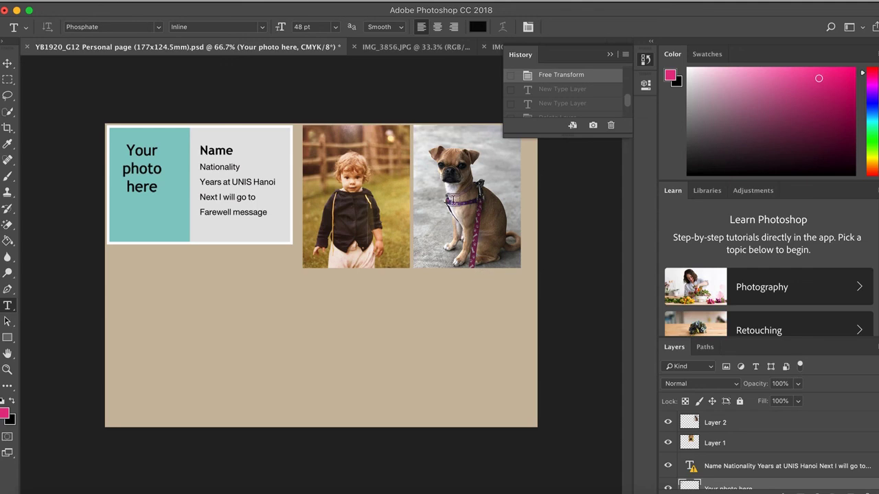
click(736, 425)
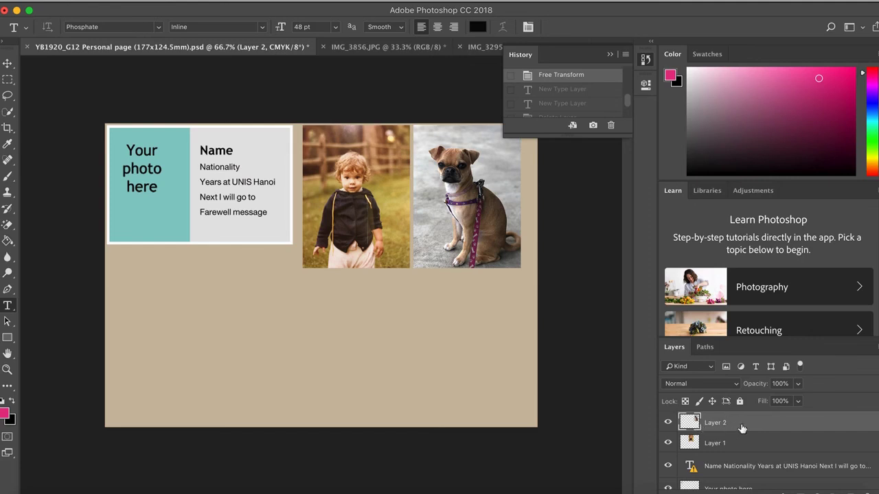
click(166, 2)
mouse_move(185, 29)
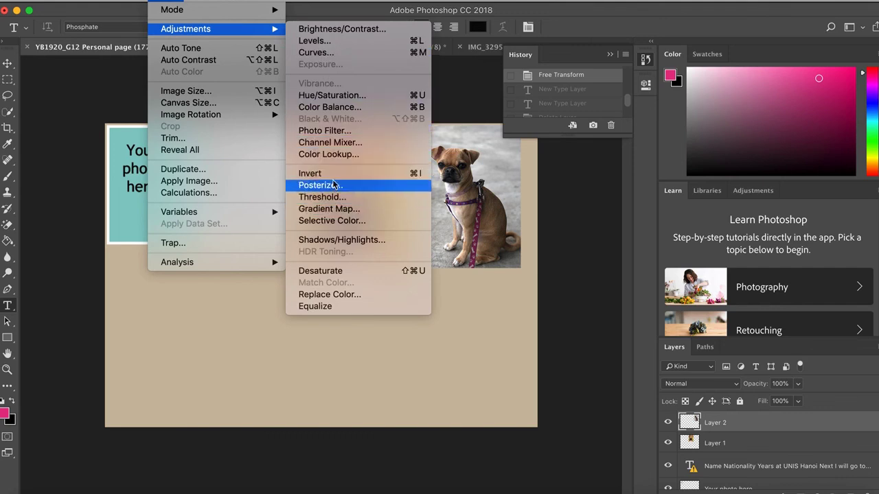
click(335, 130)
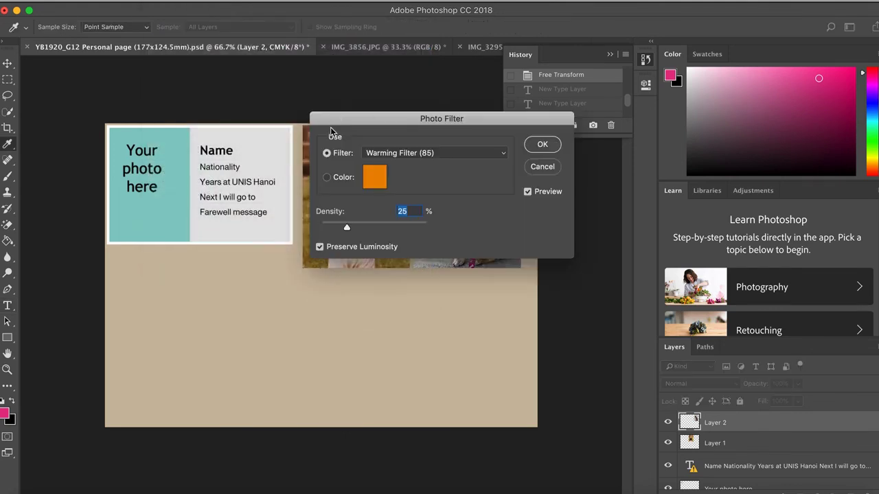
mouse_move(399, 120)
mouse_down()
mouse_move(448, 276)
mouse_move(417, 292)
mouse_up()
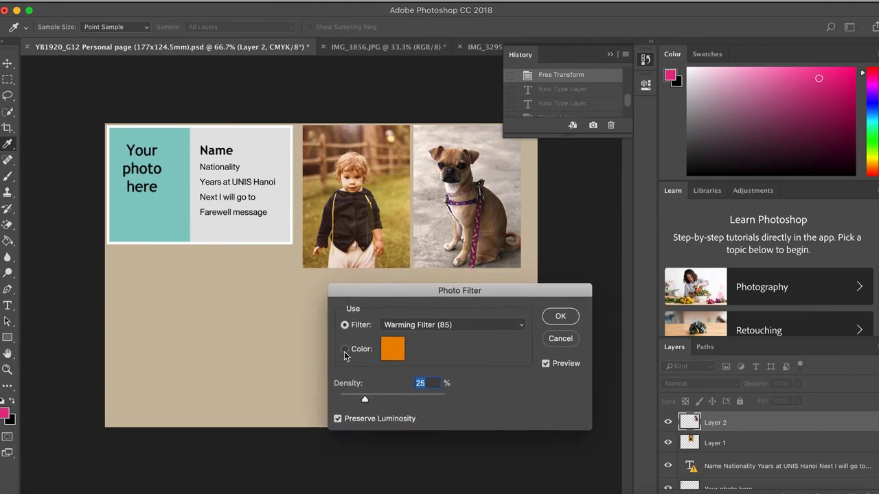
click(402, 325)
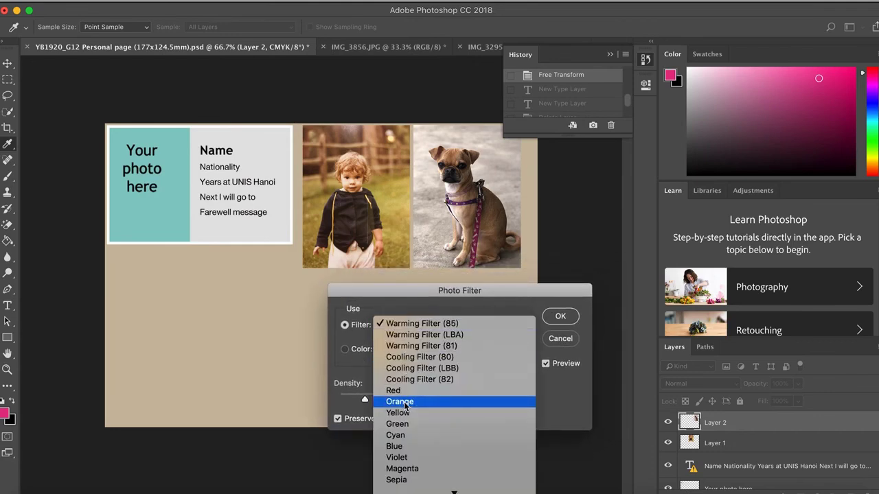
click(412, 382)
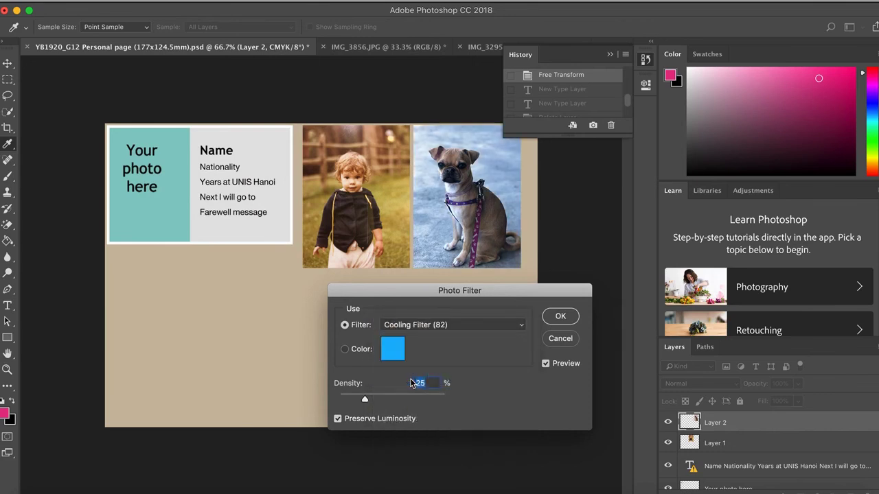
click(439, 325)
click(436, 278)
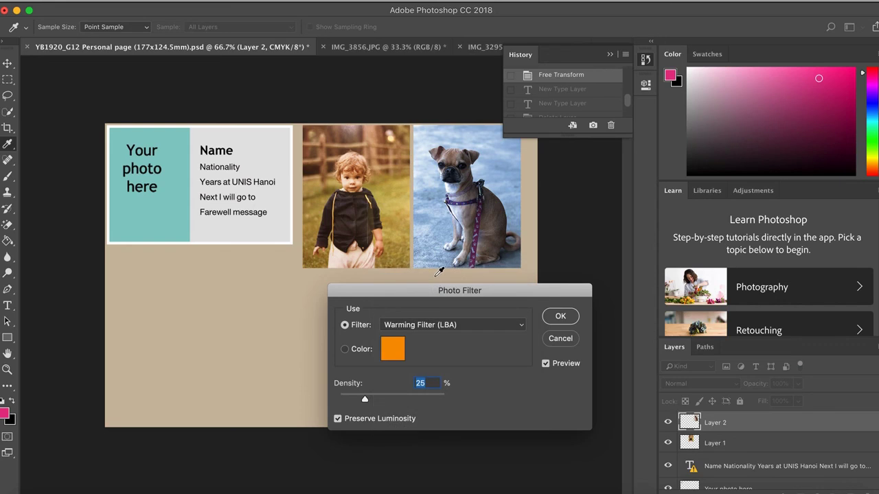
click(561, 339)
key(t)
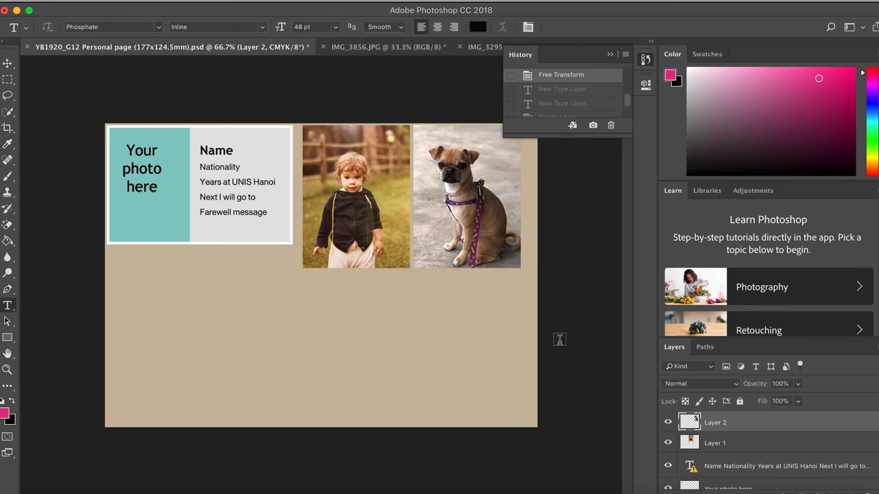
click(167, 4)
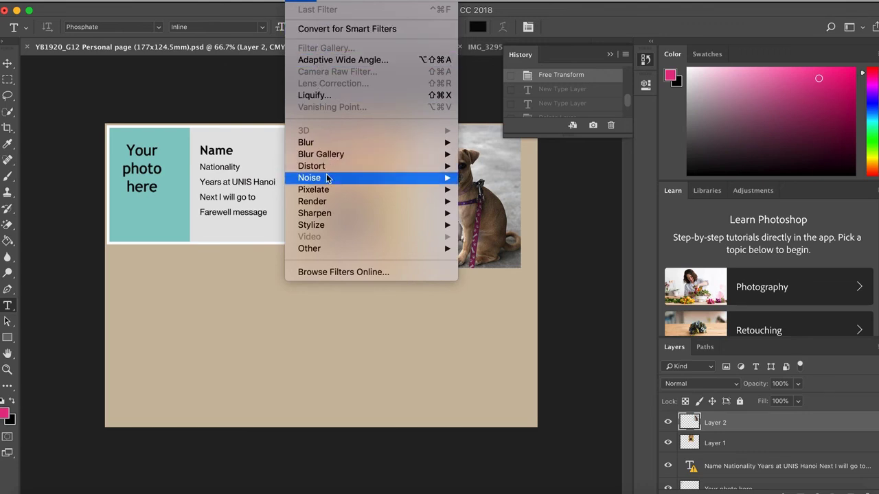
click(331, 310)
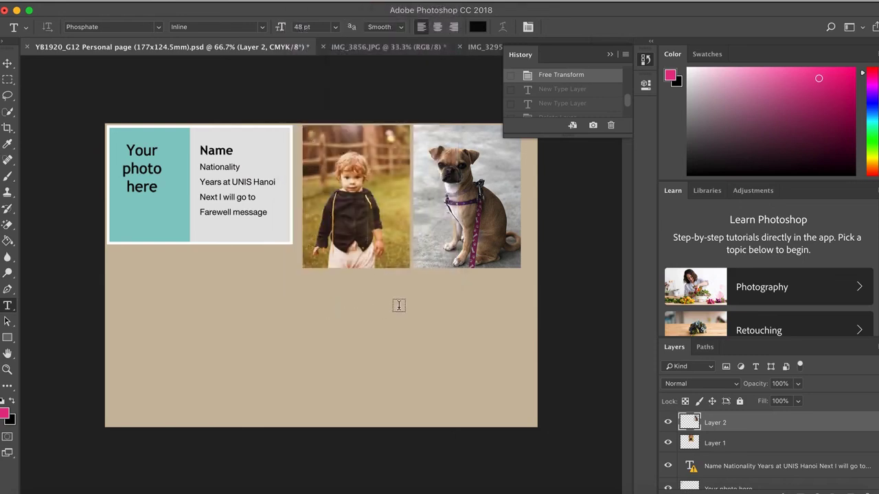